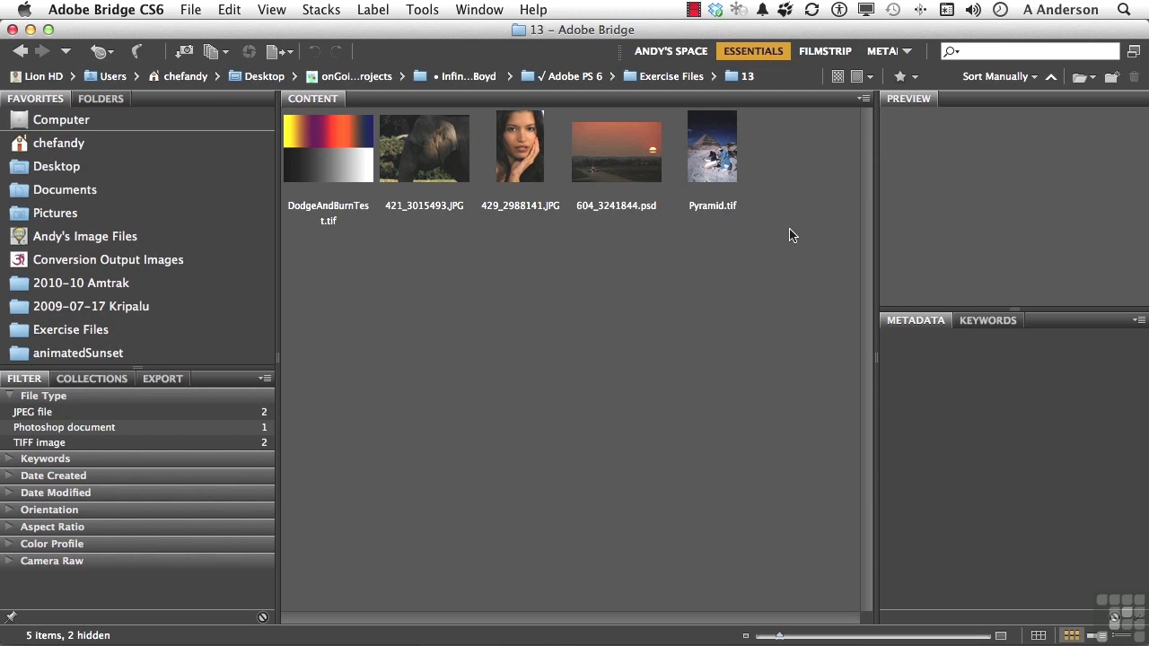
Step: Open 604_3241844.psd from the 13 folder in Photoshop
{"action": "left_click", "coordinate": [619, 168]}
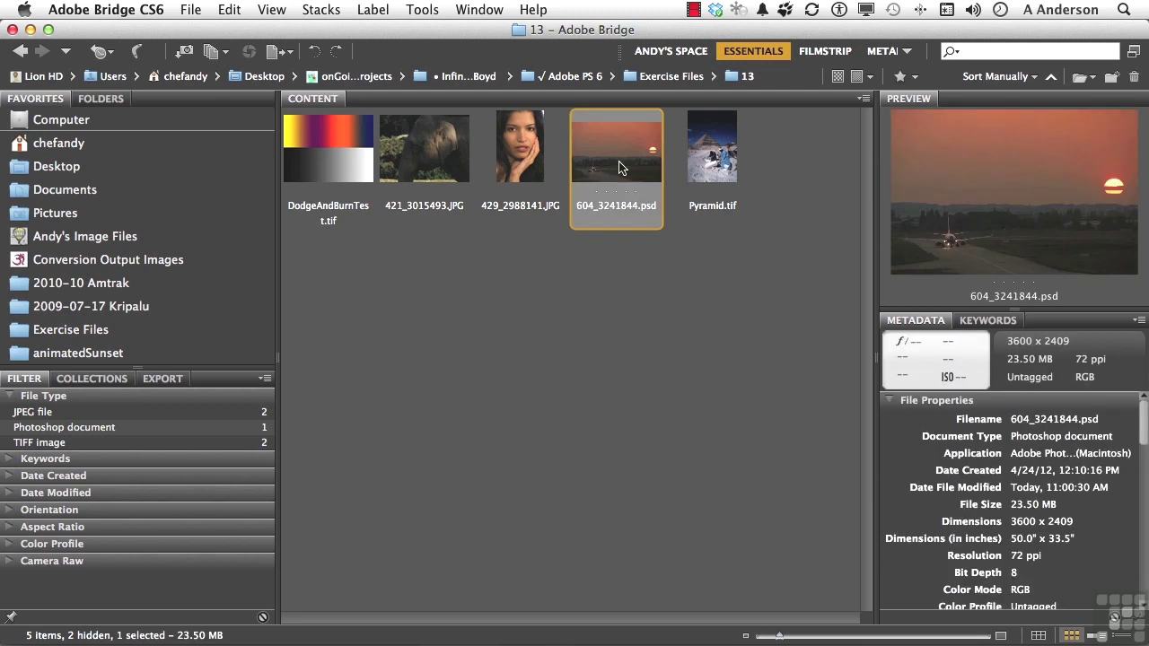
{"action": "double_click", "coordinate": [619, 168]}
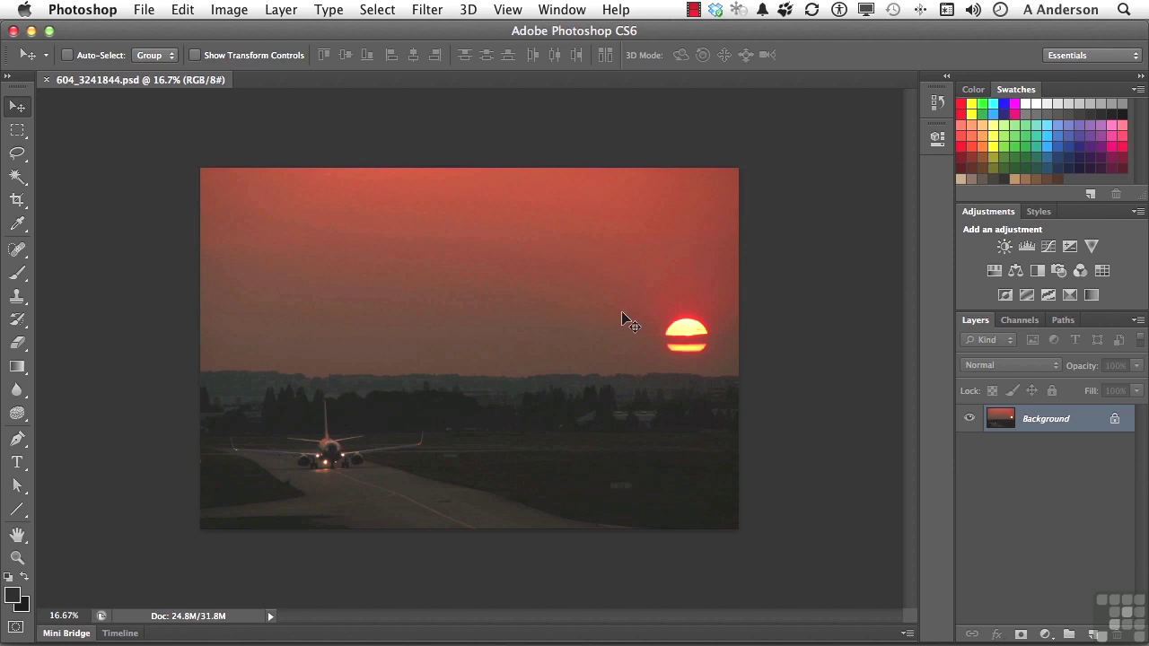
Step: Create a new layer in Overlay mode filled with the Overlay-neutral 50% gray, and check it with the Background layer hidden
{"action": "left_click", "coordinate": [1091, 634], "text": "alt"}
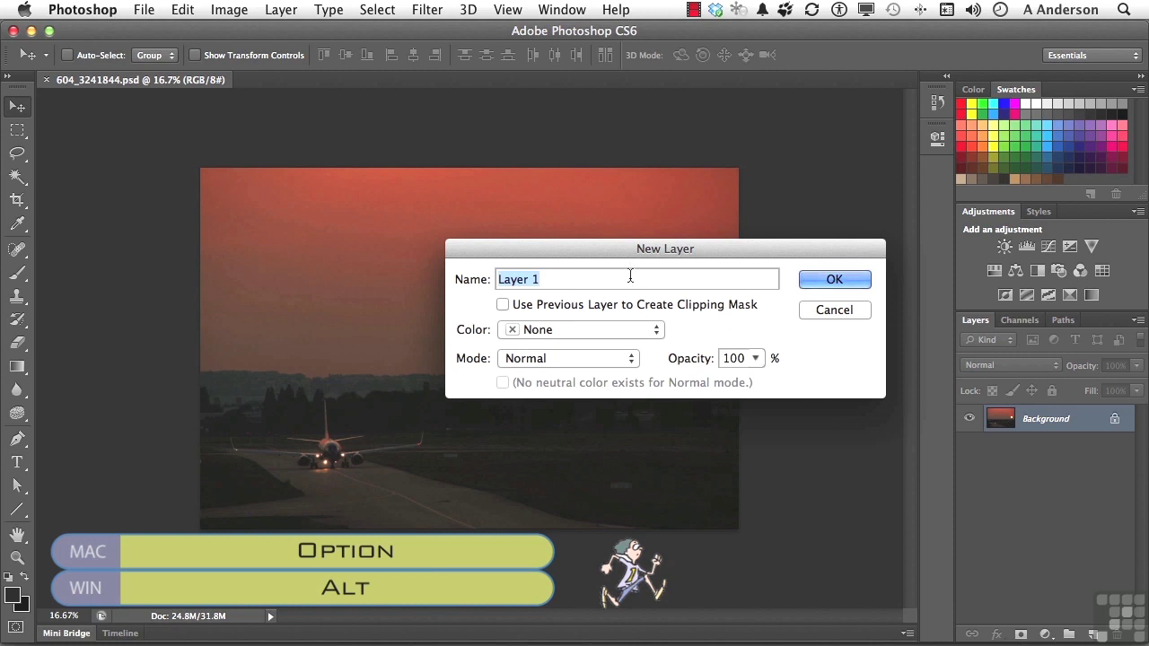
{"action": "left_click_drag", "start_coordinate": [616, 249], "coordinate": [613, 110]}
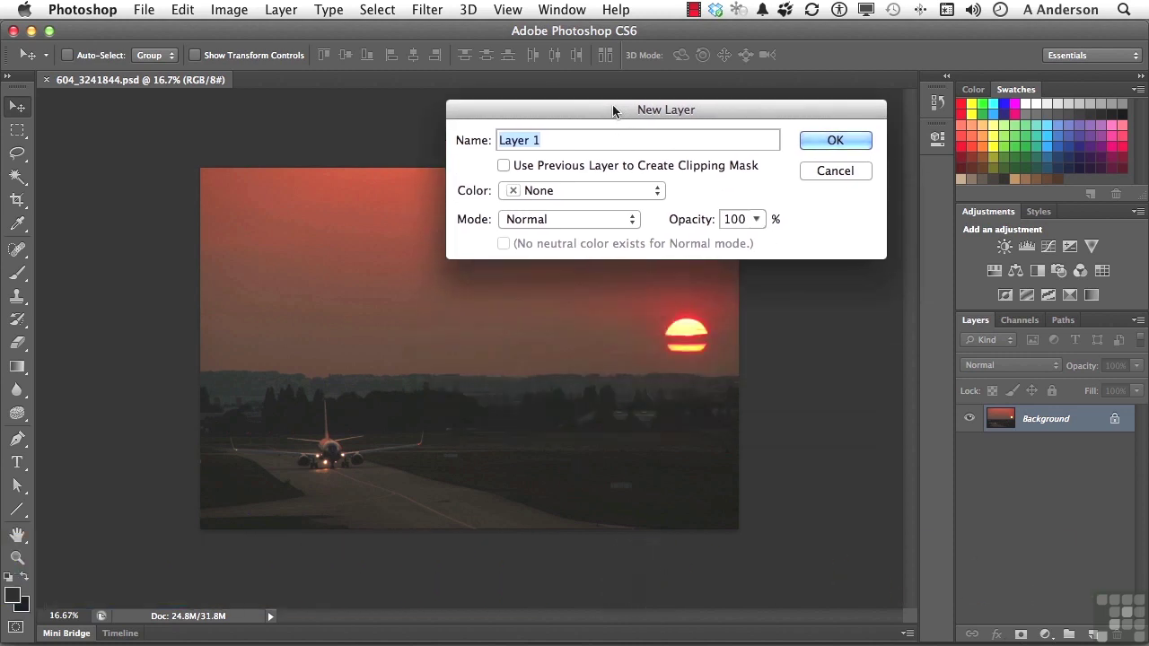
{"action": "left_click", "coordinate": [546, 221]}
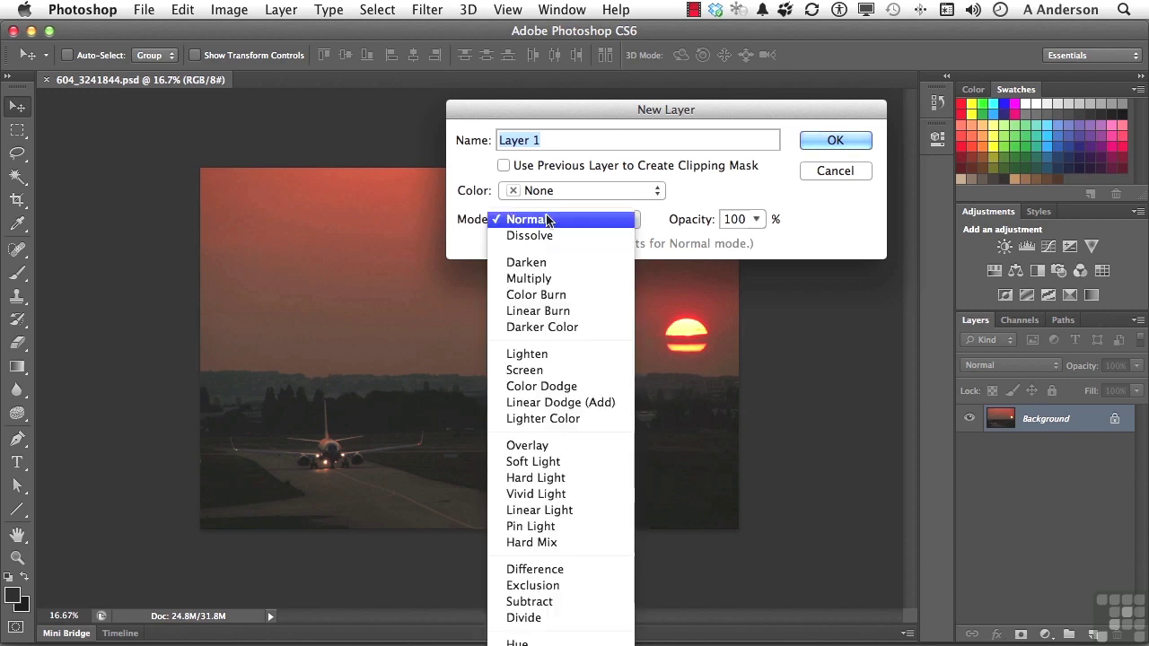
{"action": "left_click", "coordinate": [566, 446]}
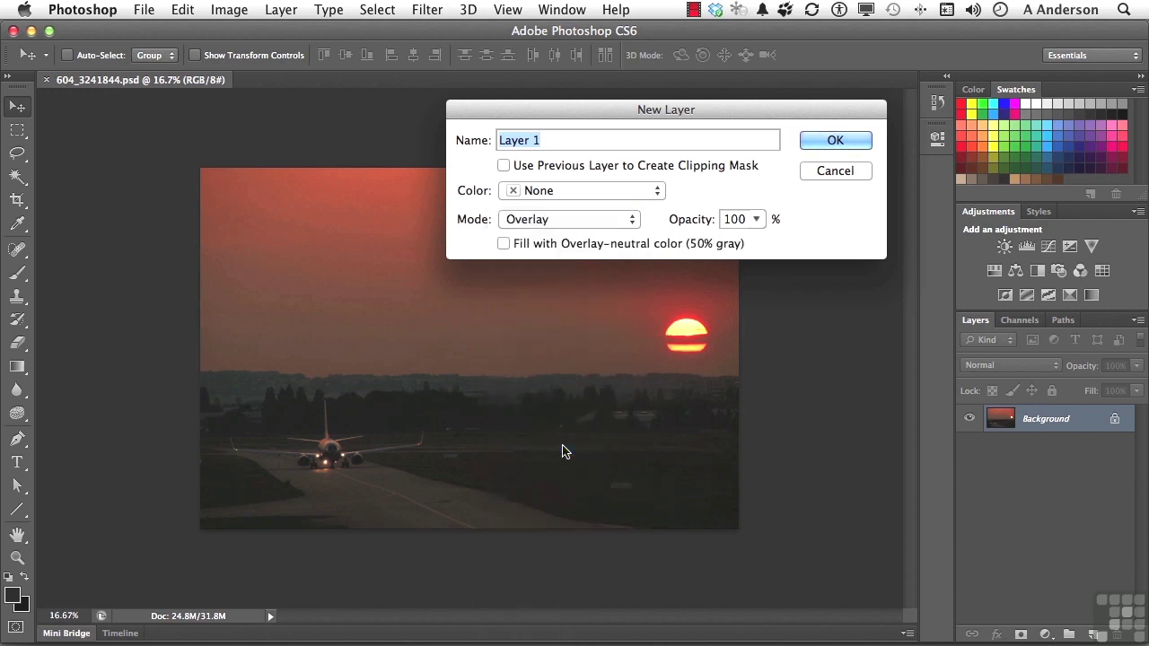
{"action": "left_click", "coordinate": [504, 245]}
{"action": "left_click", "coordinate": [815, 144]}
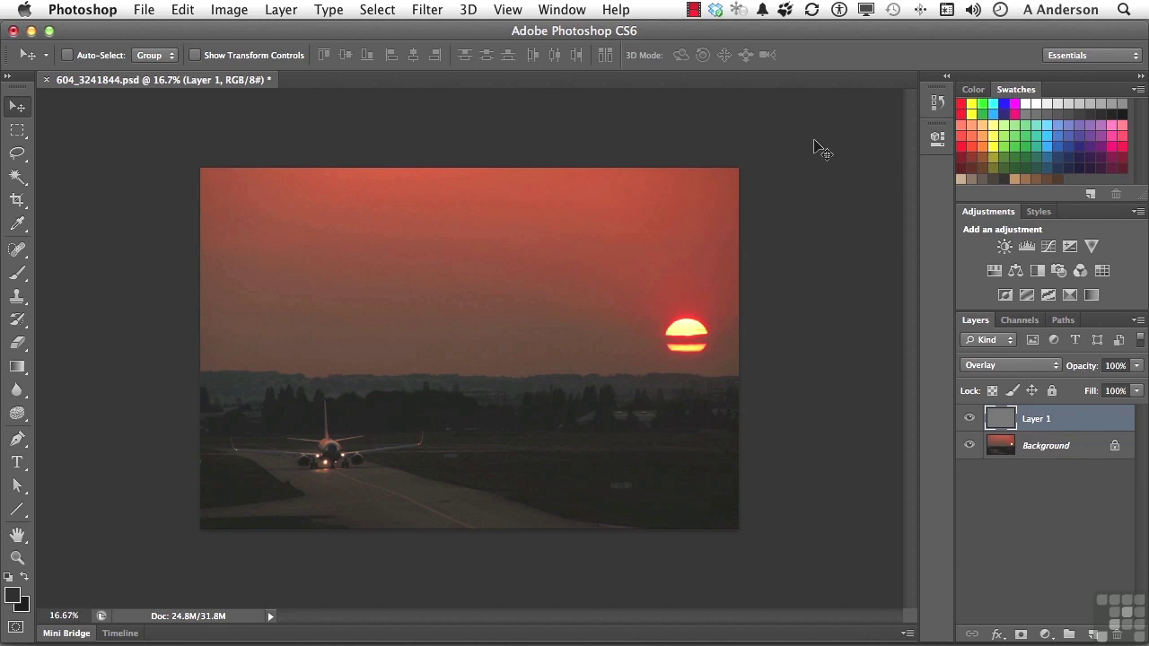
{"action": "left_click", "coordinate": [970, 446]}
{"action": "left_click", "coordinate": [971, 446]}
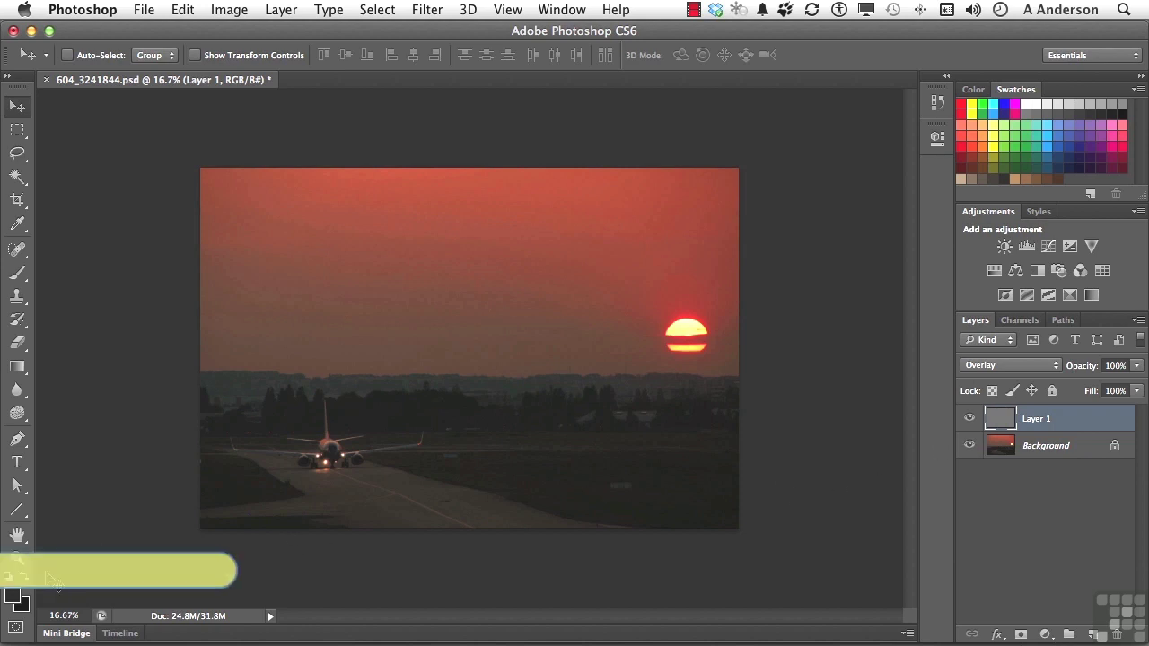
Step: Reset the colors to default, swap them so white is the foreground, and activate the Brush tool
{"action": "key", "text": "d"}
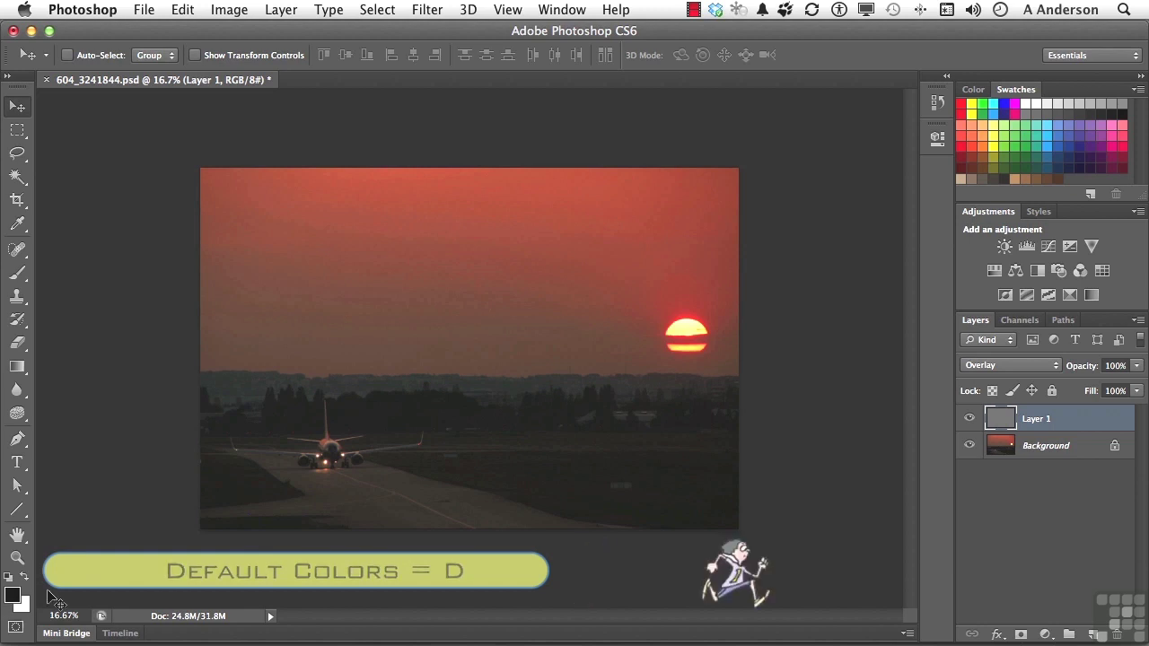
{"action": "key", "text": "x"}
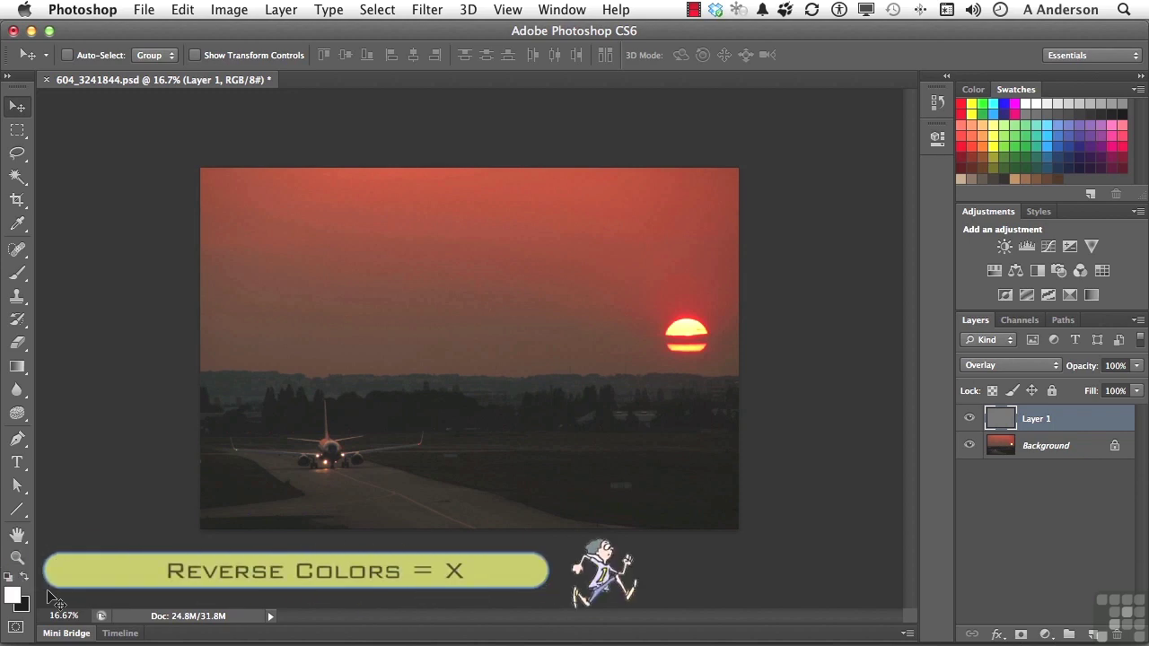
{"action": "left_click", "coordinate": [18, 274]}
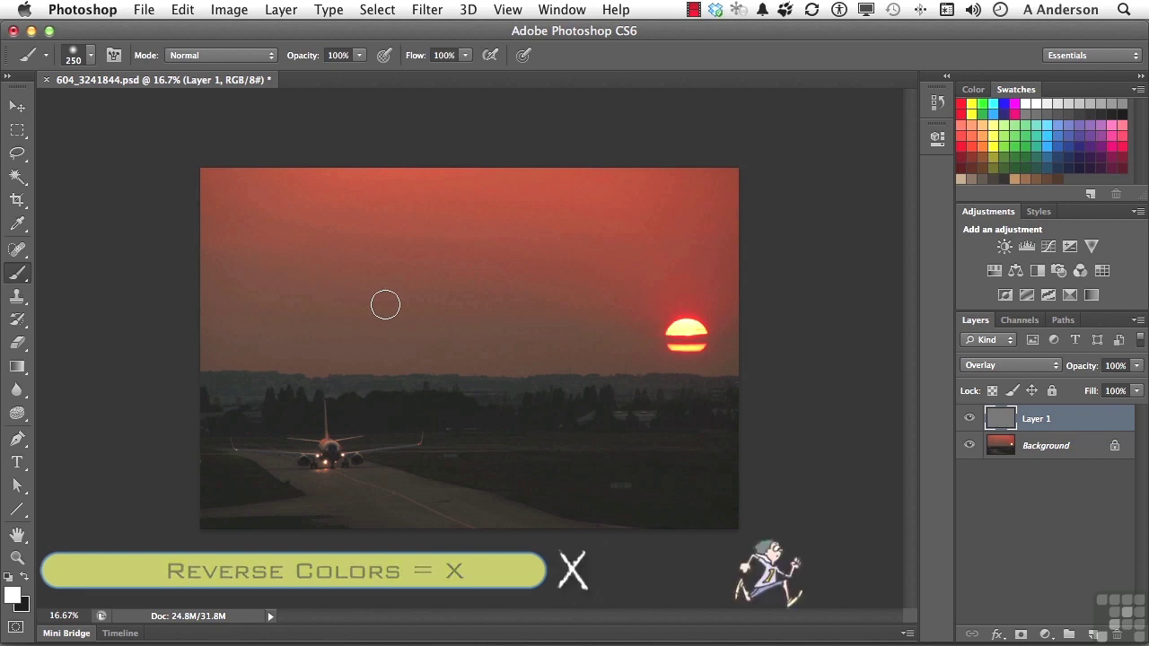
Step: Try dodging the sky with broad white brush strokes on Layer 1, and undo them
{"action": "mouse_move", "coordinate": [385, 305]}
{"action": "left_mouse_down"}
{"action": "mouse_move", "coordinate": [579, 302]}
{"action": "mouse_move", "coordinate": [342, 296]}
{"action": "mouse_move", "coordinate": [608, 282]}
{"action": "mouse_move", "coordinate": [330, 278]}
{"action": "mouse_move", "coordinate": [634, 259]}
{"action": "mouse_move", "coordinate": [327, 247]}
{"action": "left_mouse_up"}
{"action": "mouse_move", "coordinate": [613, 221]}
{"action": "left_mouse_down"}
{"action": "mouse_move", "coordinate": [653, 220]}
{"action": "mouse_move", "coordinate": [430, 221]}
{"action": "mouse_move", "coordinate": [425, 236]}
{"action": "mouse_move", "coordinate": [672, 238]}
{"action": "mouse_move", "coordinate": [552, 237]}
{"action": "mouse_move", "coordinate": [453, 255]}
{"action": "mouse_move", "coordinate": [705, 259]}
{"action": "mouse_move", "coordinate": [580, 267]}
{"action": "mouse_move", "coordinate": [673, 278]}
{"action": "mouse_move", "coordinate": [629, 302]}
{"action": "left_mouse_up"}
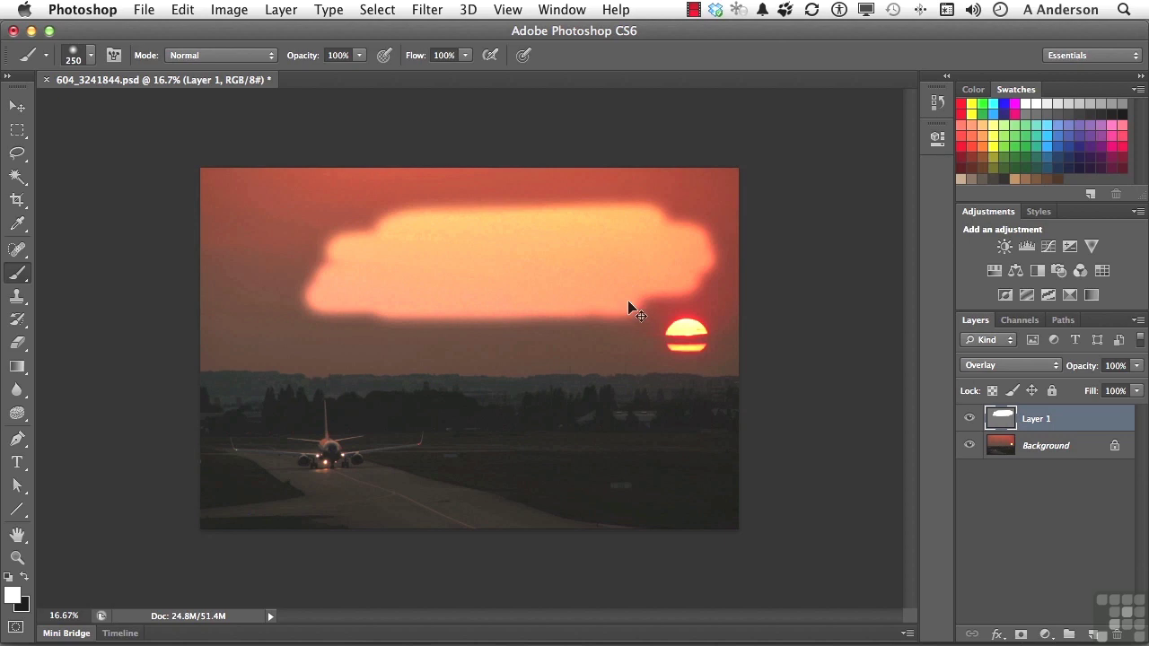
{"action": "key", "text": "super+z"}
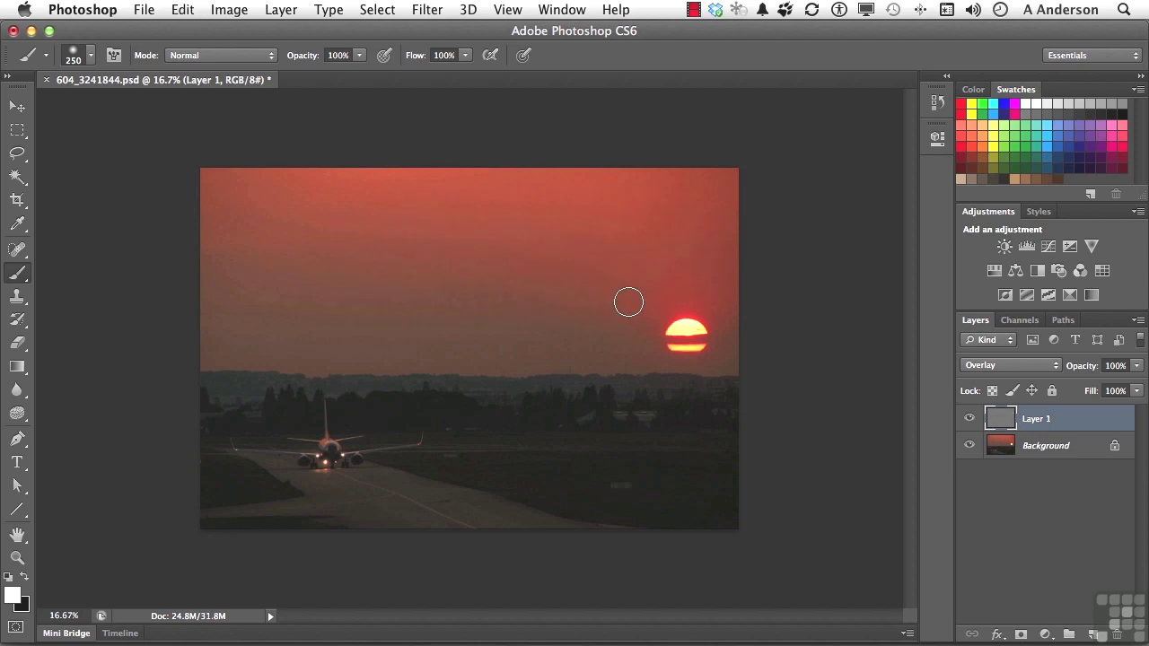
Step: Make black the foreground color, try burning the sky around the sun with brush strokes, and undo them
{"action": "left_click", "coordinate": [25, 580]}
{"action": "left_click", "coordinate": [341, 317]}
{"action": "mouse_move", "coordinate": [342, 316]}
{"action": "left_mouse_down"}
{"action": "mouse_move", "coordinate": [662, 297]}
{"action": "mouse_move", "coordinate": [593, 318]}
{"action": "mouse_move", "coordinate": [719, 340]}
{"action": "mouse_move", "coordinate": [655, 331]}
{"action": "mouse_move", "coordinate": [725, 324]}
{"action": "mouse_move", "coordinate": [638, 359]}
{"action": "mouse_move", "coordinate": [732, 372]}
{"action": "mouse_move", "coordinate": [562, 357]}
{"action": "mouse_move", "coordinate": [690, 373]}
{"action": "mouse_move", "coordinate": [451, 336]}
{"action": "mouse_move", "coordinate": [755, 327]}
{"action": "mouse_move", "coordinate": [523, 297]}
{"action": "mouse_move", "coordinate": [802, 305]}
{"action": "mouse_move", "coordinate": [662, 279]}
{"action": "mouse_move", "coordinate": [546, 280]}
{"action": "left_mouse_up"}
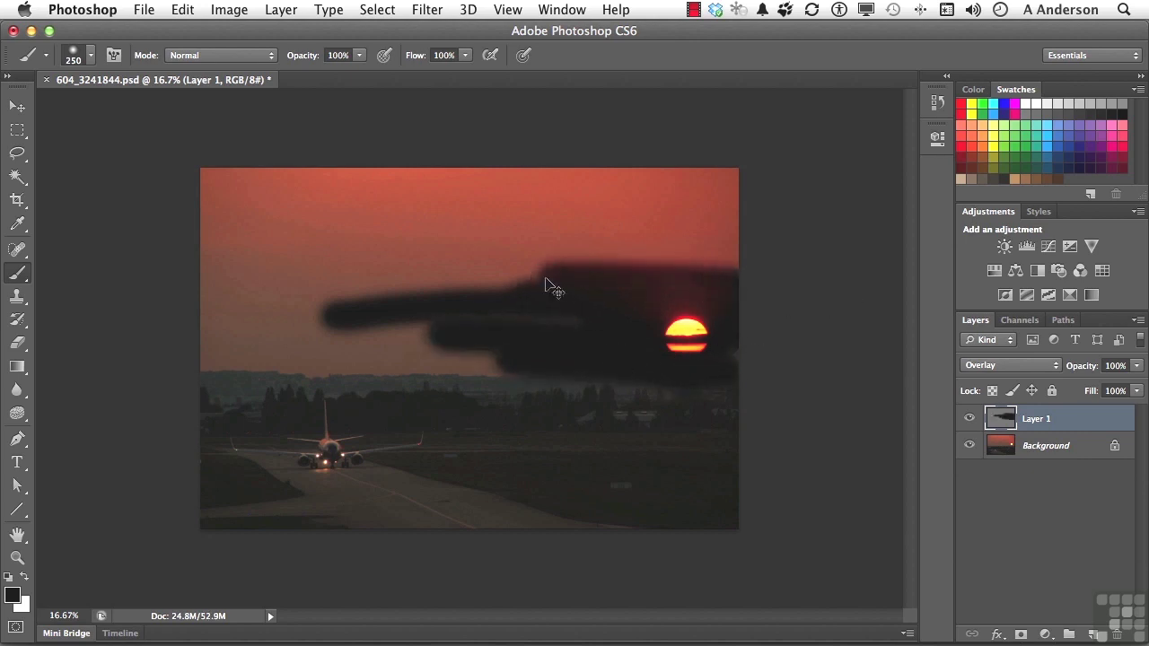
{"action": "key", "text": "super+z"}
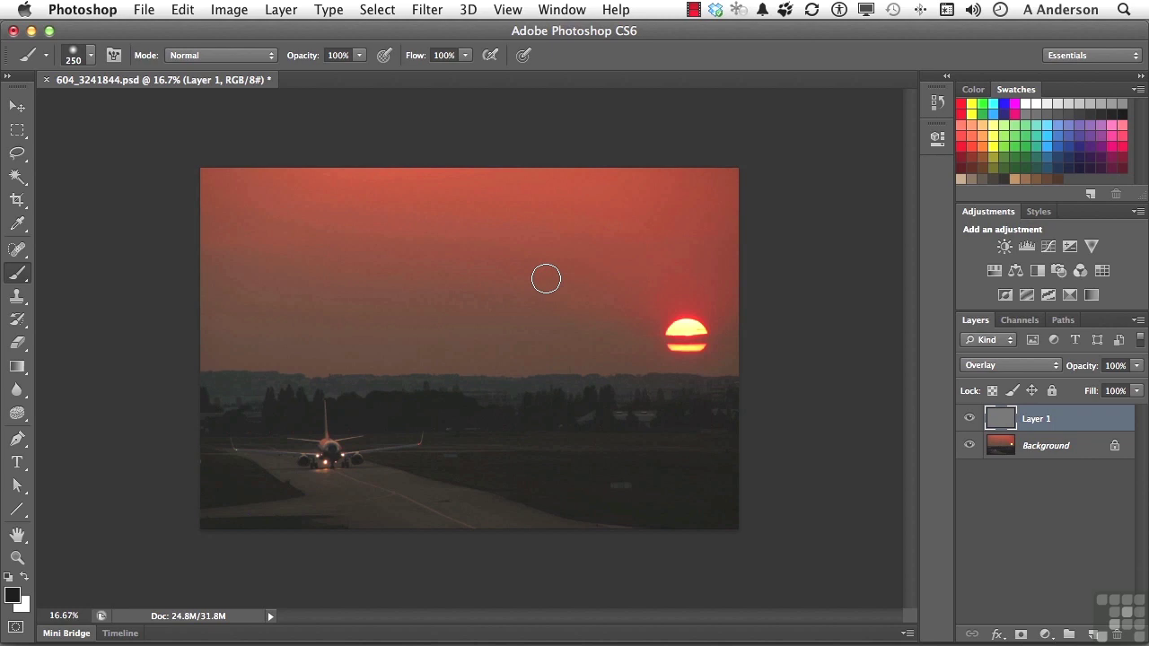
Step: Inspect the land channel on its own, return to the RGB composite, and load the land channel as a selection for Layer 1
{"action": "left_click", "coordinate": [1009, 323]}
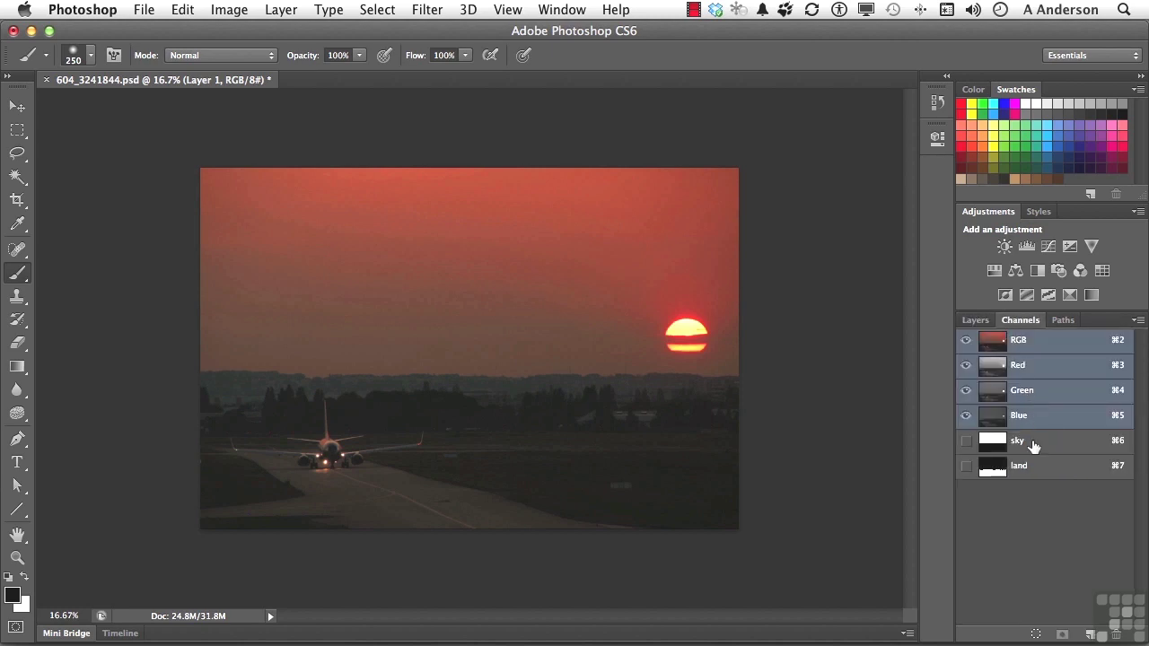
{"action": "left_click", "coordinate": [1032, 477]}
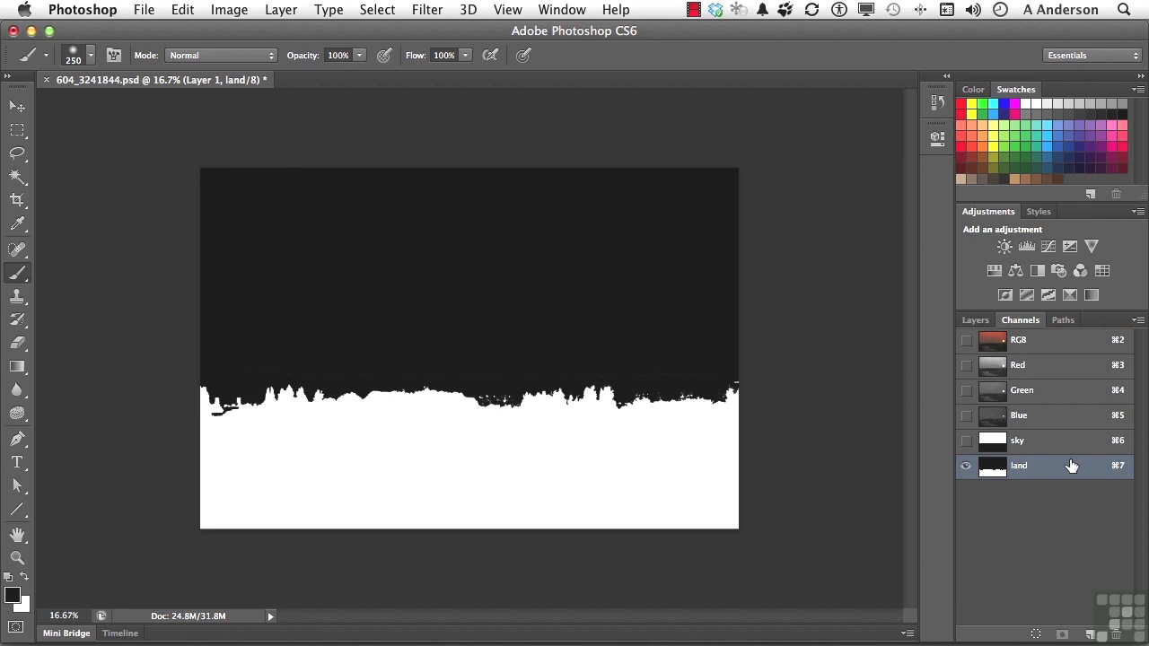
{"action": "left_click", "coordinate": [1022, 340]}
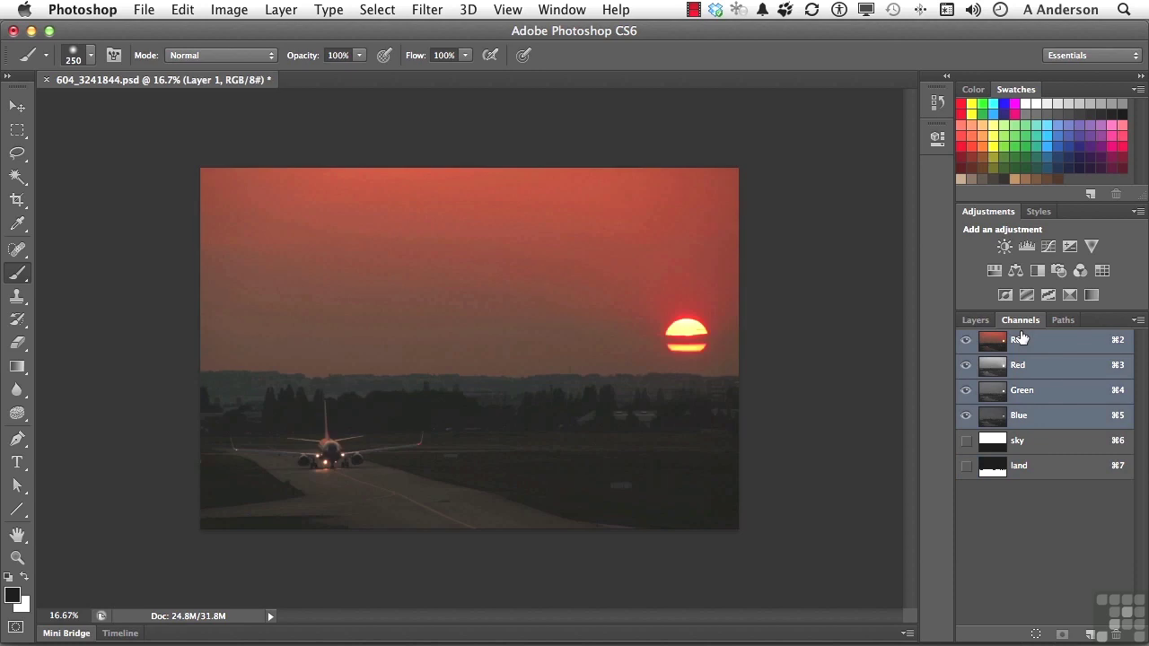
{"action": "left_click", "coordinate": [1004, 474], "text": "super"}
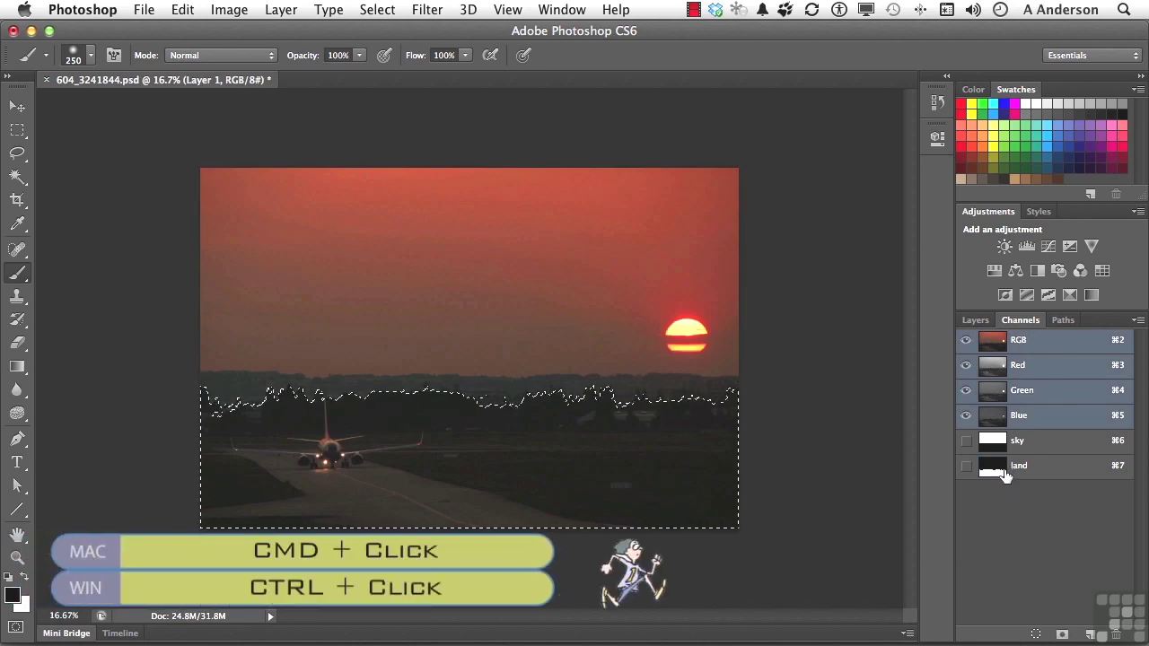
{"action": "left_click", "coordinate": [975, 320]}
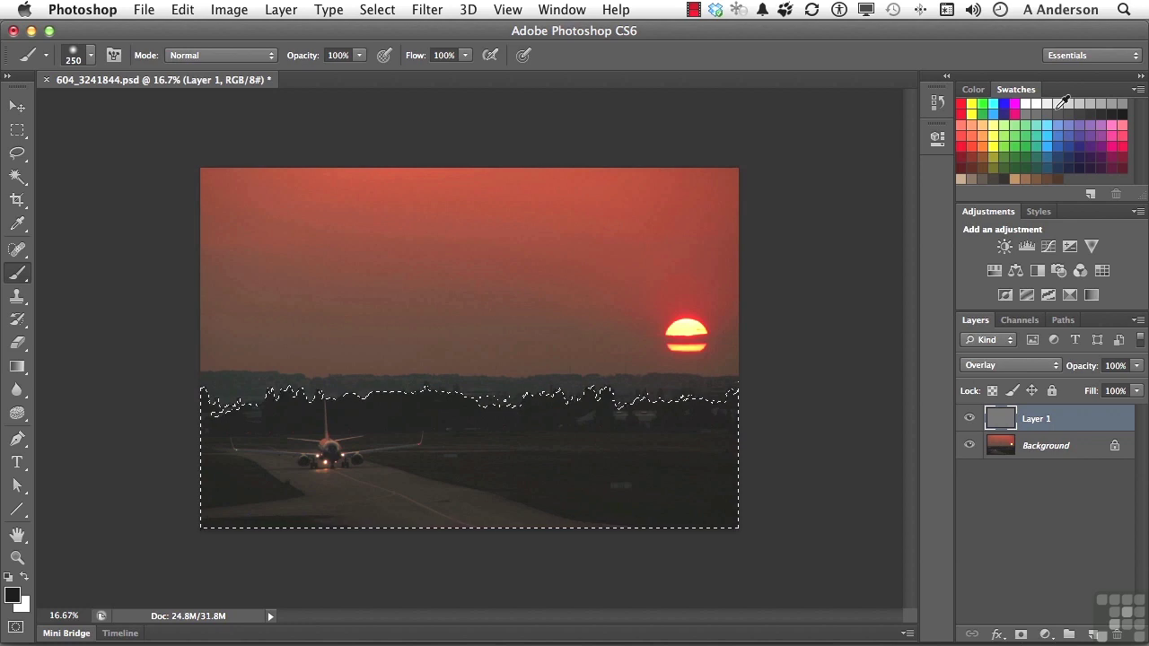
Step: Replace the current color swatches with the Dodge&Burn.aco set
{"action": "left_click", "coordinate": [1137, 89]}
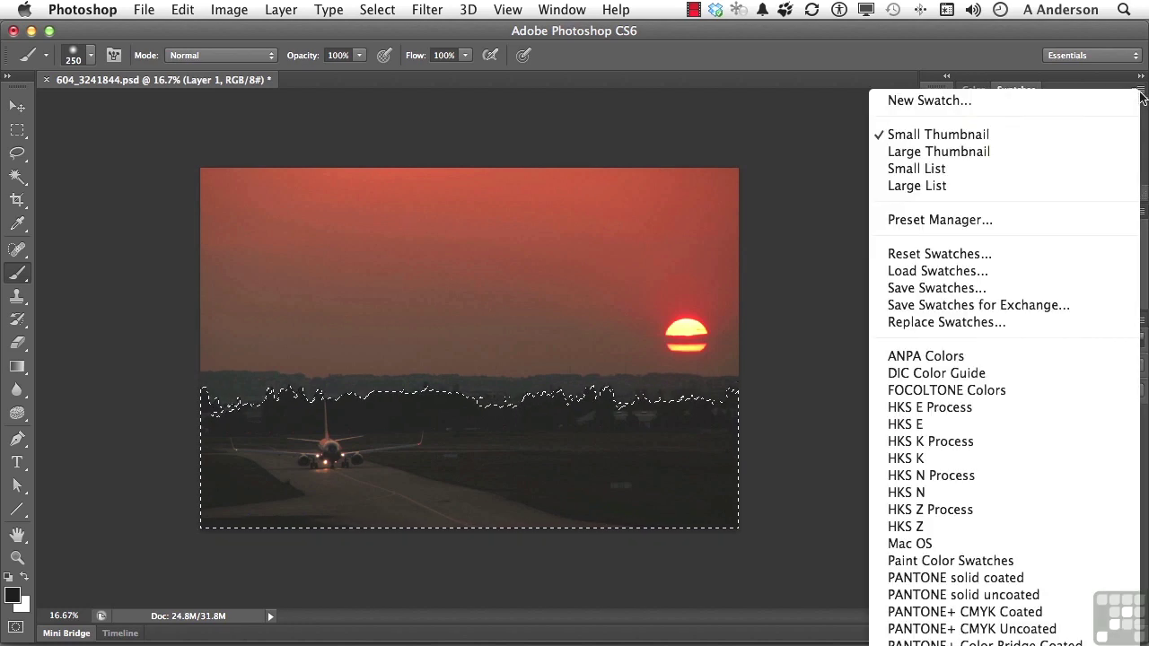
{"action": "left_click", "coordinate": [963, 325]}
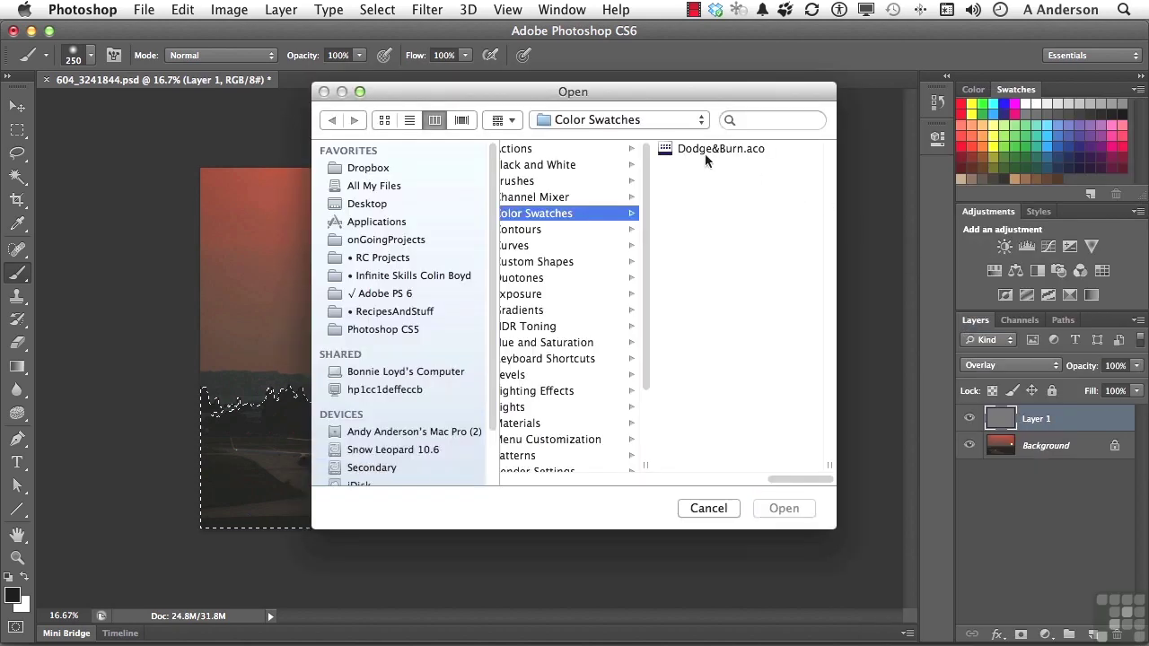
{"action": "left_click", "coordinate": [701, 152]}
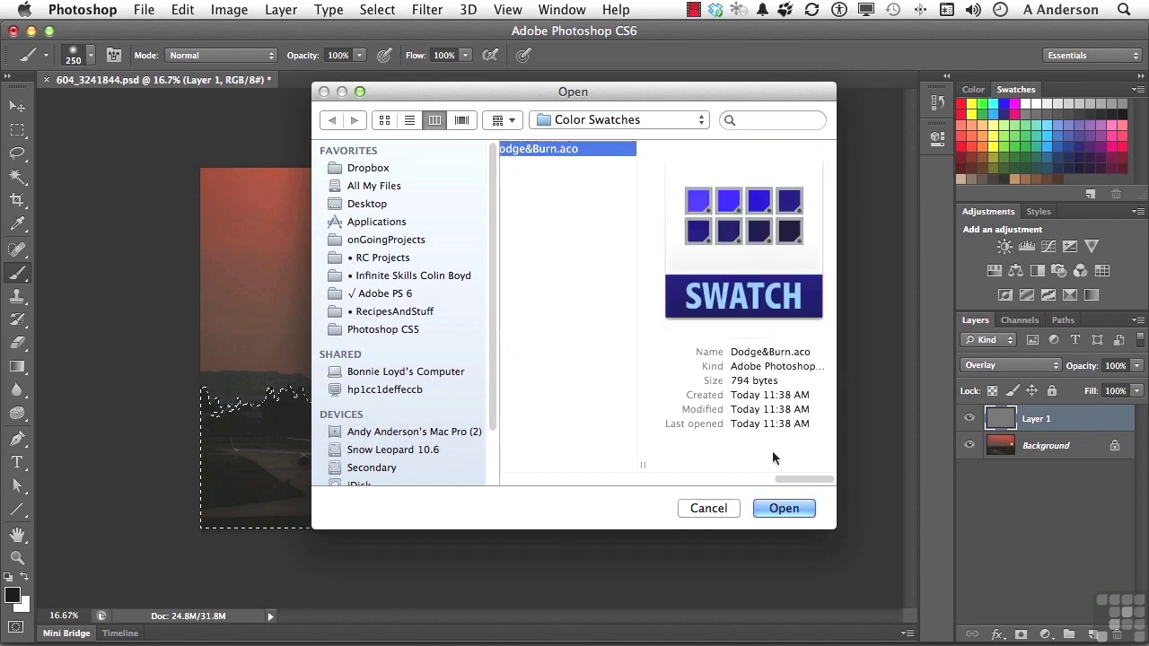
{"action": "left_click", "coordinate": [783, 509]}
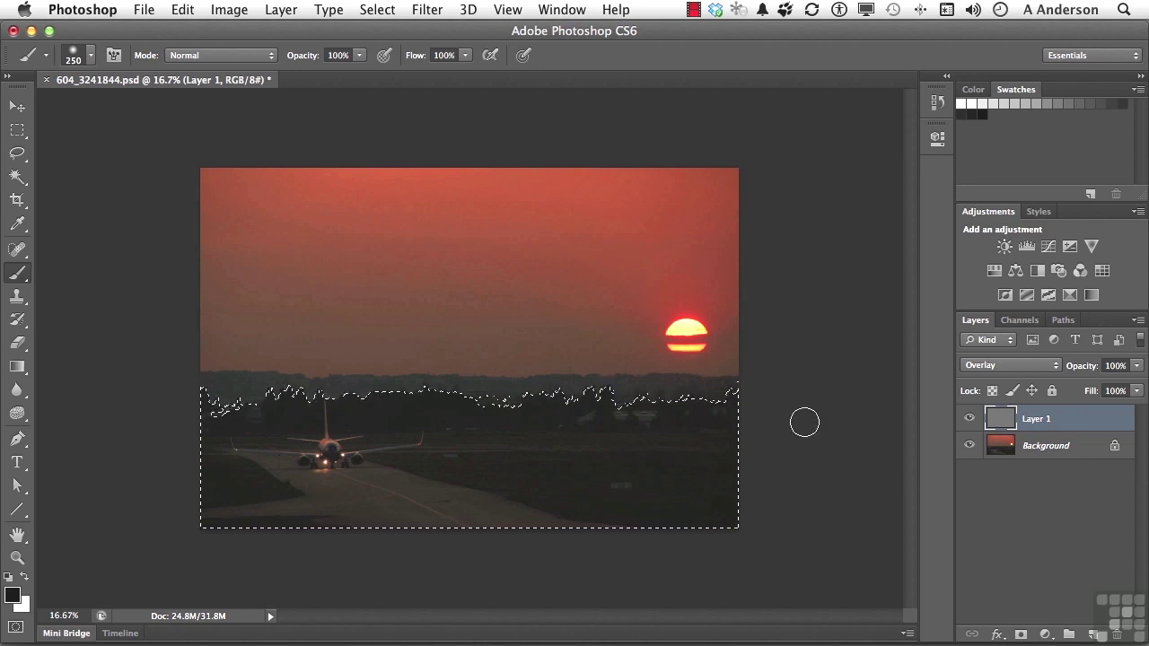
Step: Enlarge the brush to 600, lighten the selected land on Layer 1 by filling it with the fifth, light gray swatch, and deselect
{"action": "left_click", "coordinate": [1005, 104]}
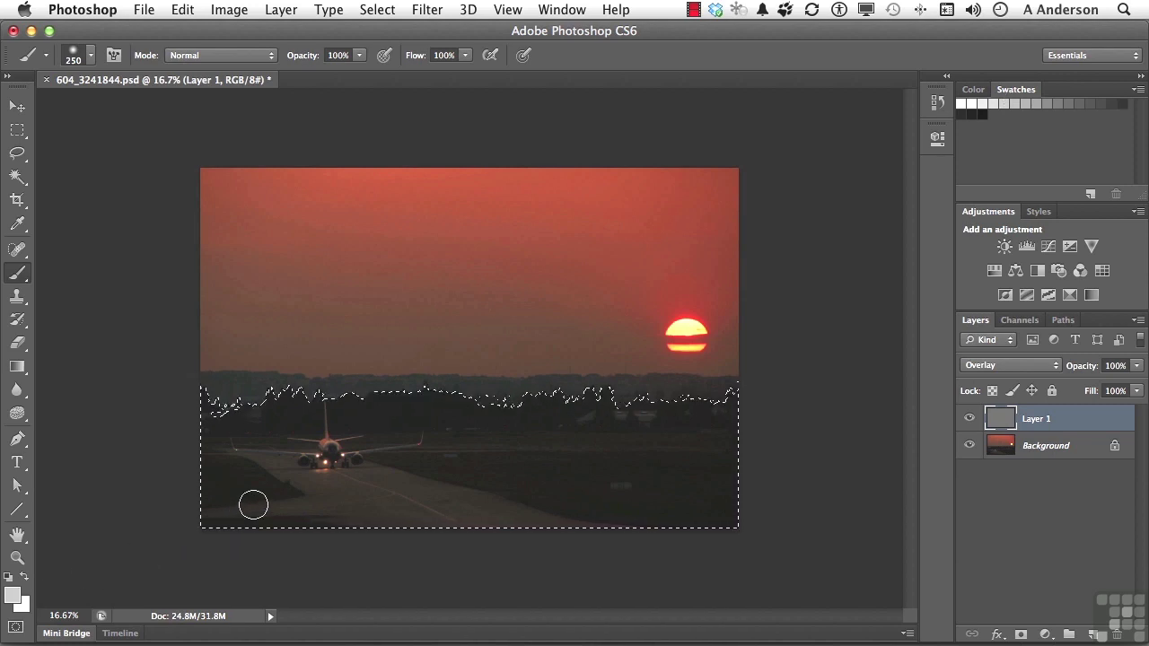
{"action": "key", "text": "bracketright"}
{"action": "key", "text": "bracketright"}
{"action": "key", "text": "bracketright"}
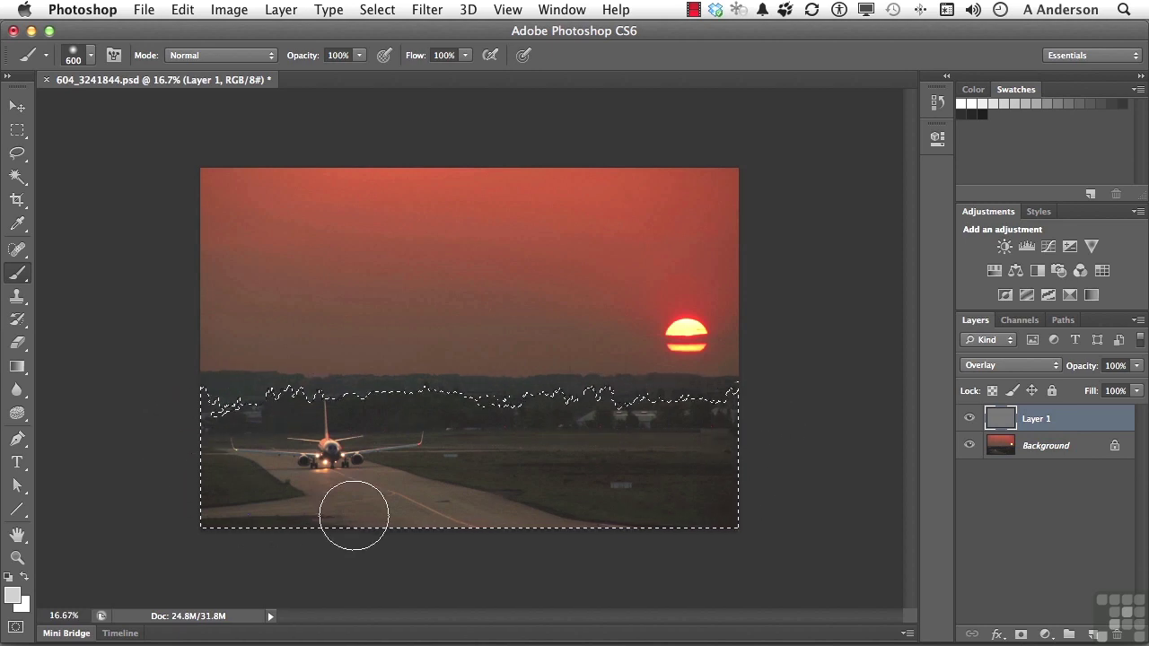
{"action": "key", "text": "alt+BackSpace"}
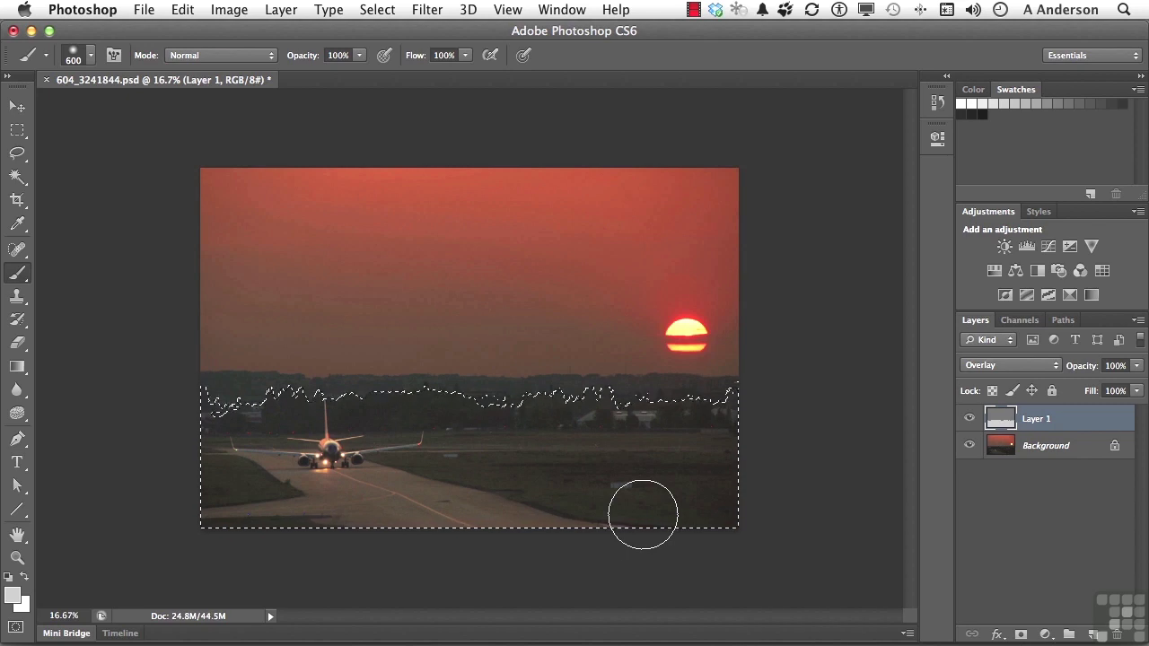
{"action": "key", "text": "super+d"}
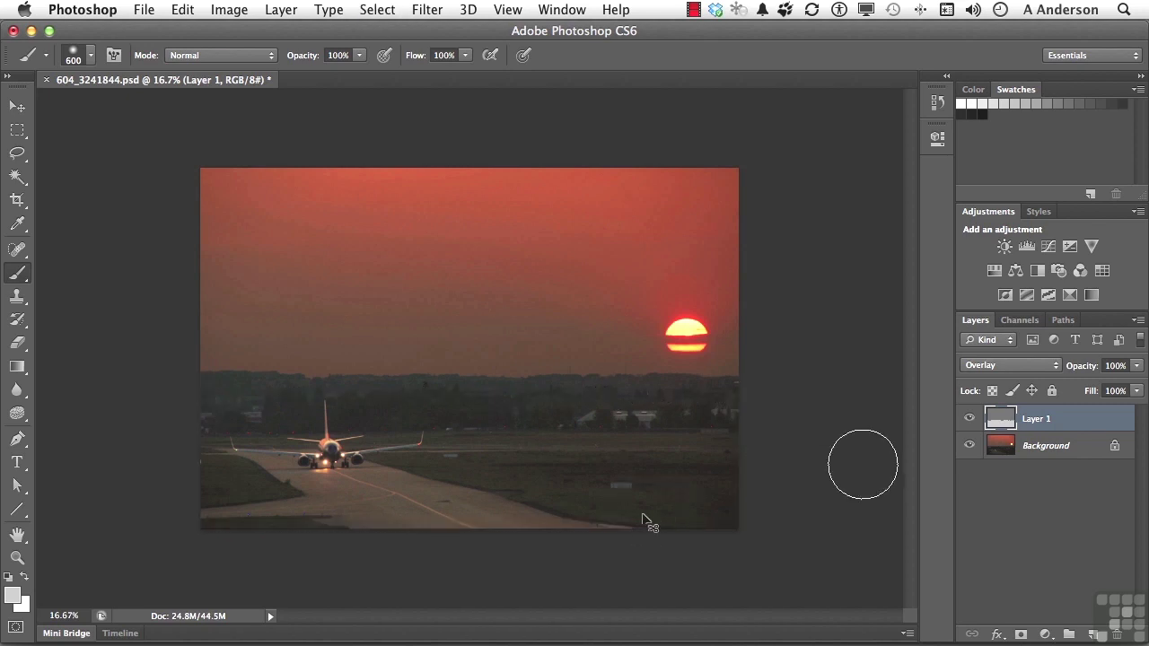
Step: Compare the image with and without Layer 1 by toggling its visibility
{"action": "left_click", "coordinate": [969, 420]}
{"action": "left_click", "coordinate": [968, 421]}
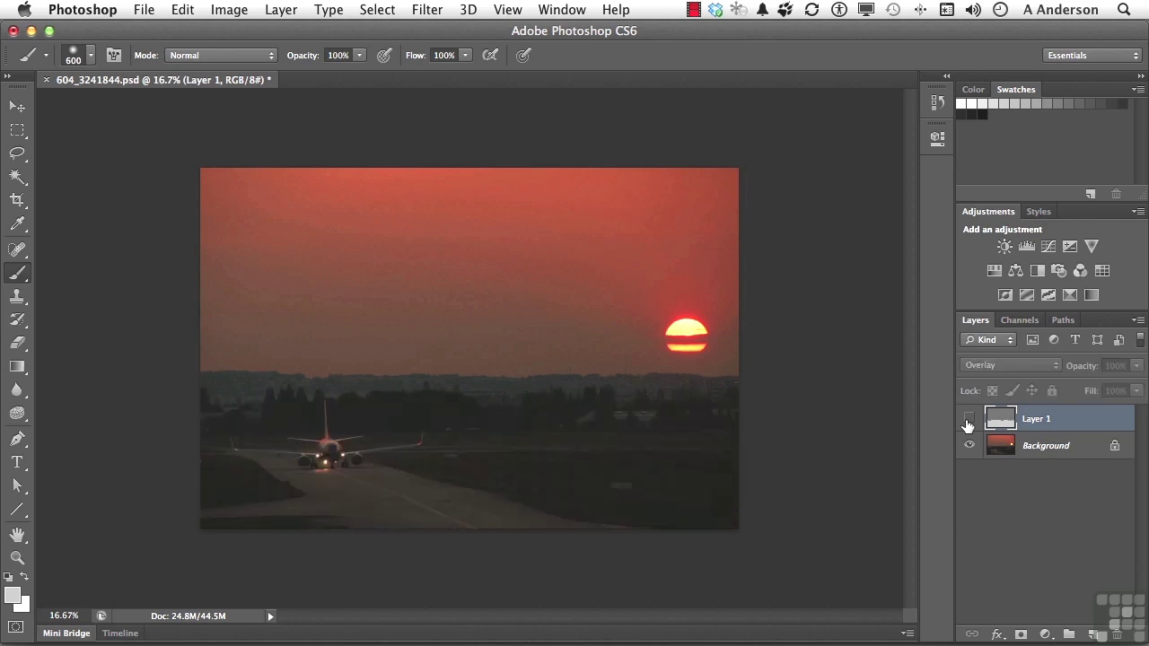
{"action": "left_click", "coordinate": [968, 422]}
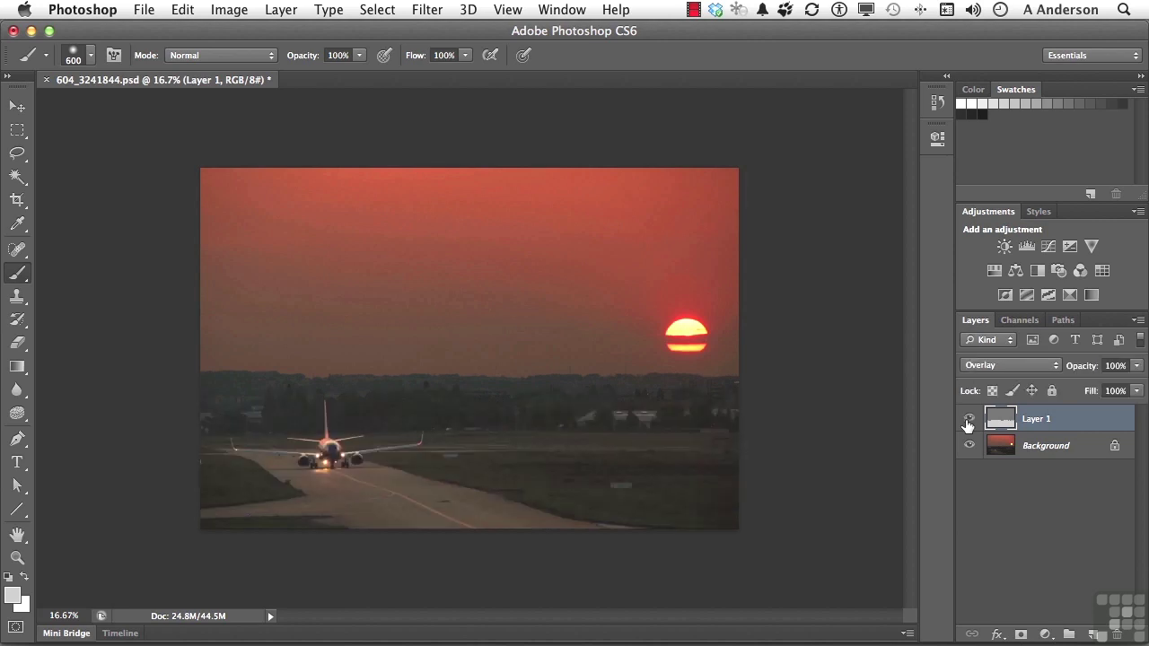
{"action": "left_click", "coordinate": [967, 421]}
{"action": "left_click", "coordinate": [968, 421]}
Step: Load the sky channel as a selection and return to Layer 1 for painting
{"action": "left_click", "coordinate": [1020, 320]}
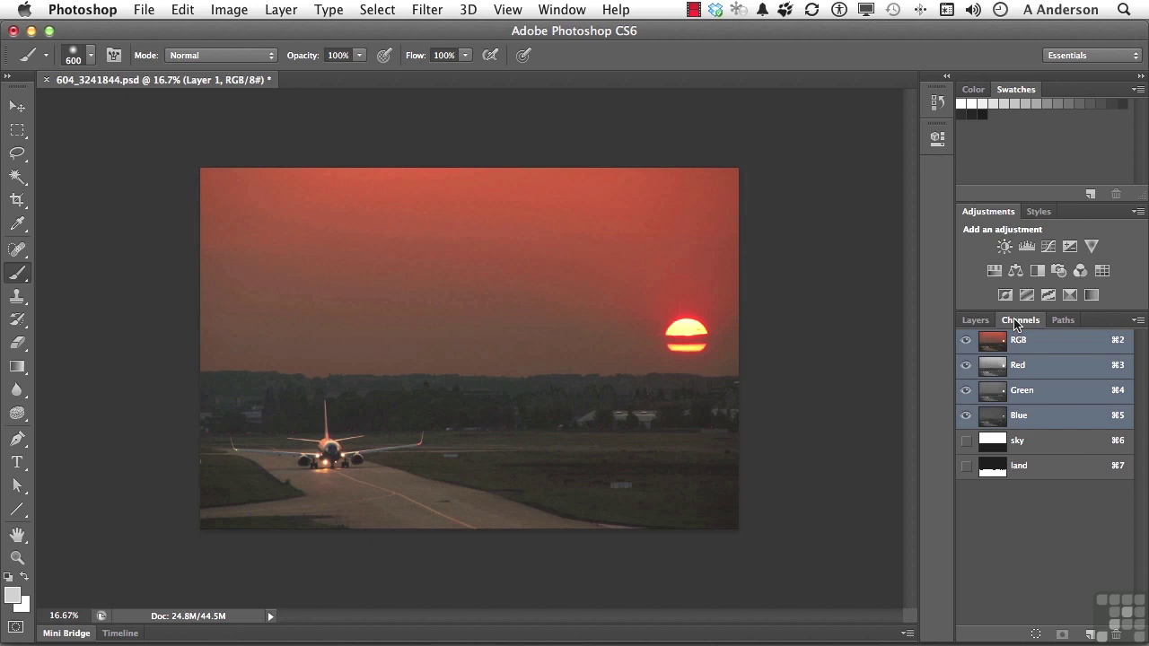
{"action": "left_click", "coordinate": [1023, 447], "text": "super"}
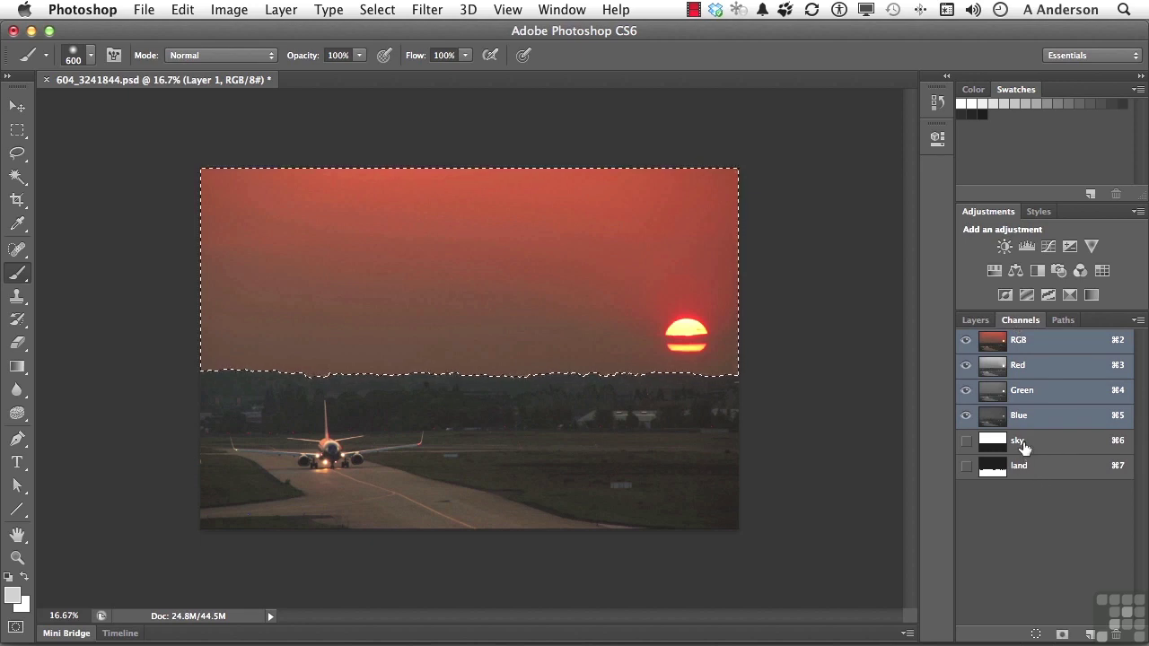
{"action": "left_click", "coordinate": [977, 323]}
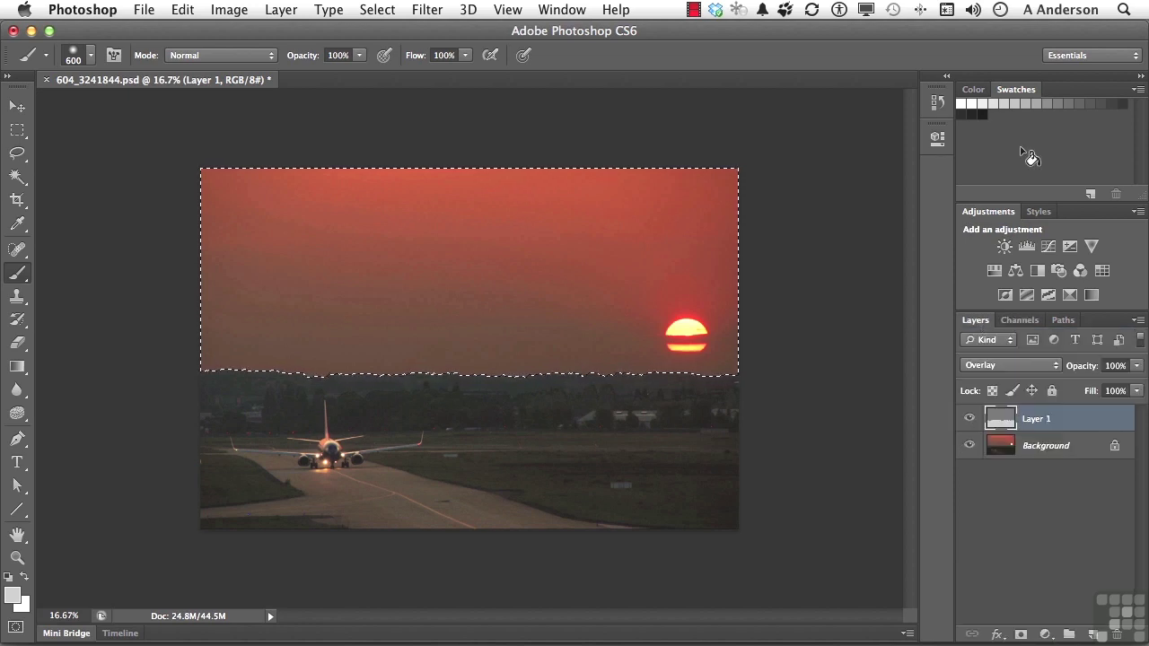
Step: Brush the ninth swatch, a medium gray, over the whole selected sky on Layer 1 to tone it evenly
{"action": "left_click", "coordinate": [1049, 102]}
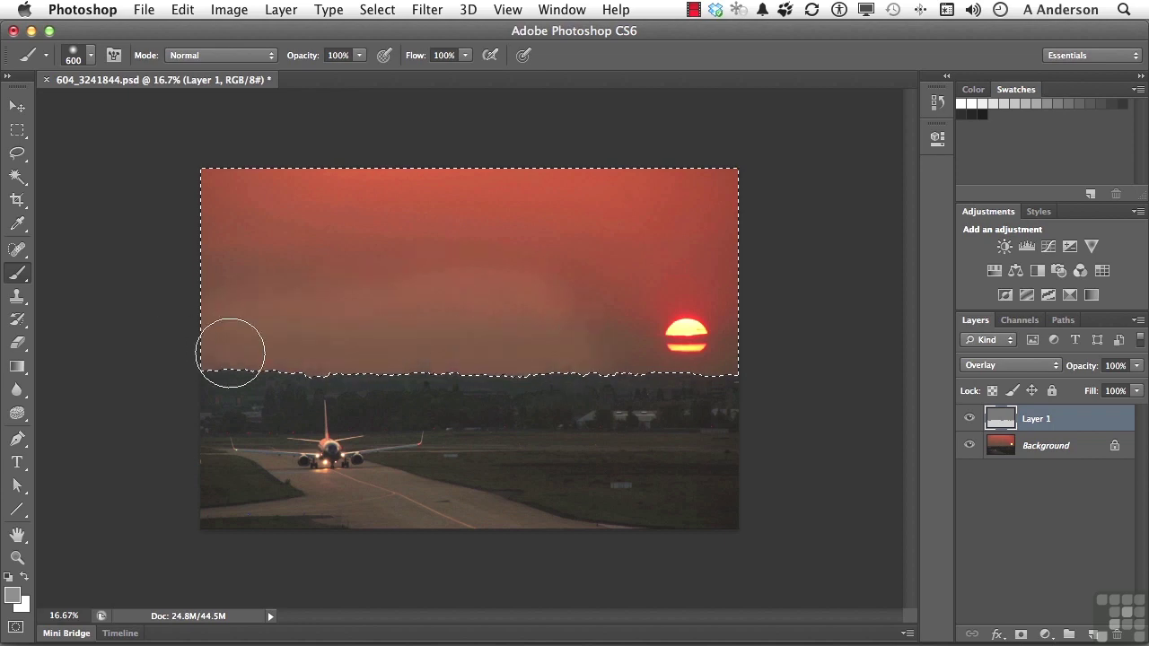
{"action": "mouse_move", "coordinate": [730, 363]}
{"action": "left_mouse_down"}
{"action": "mouse_move", "coordinate": [331, 321]}
{"action": "mouse_move", "coordinate": [780, 333]}
{"action": "mouse_move", "coordinate": [586, 288]}
{"action": "mouse_move", "coordinate": [804, 281]}
{"action": "mouse_move", "coordinate": [499, 228]}
{"action": "mouse_move", "coordinate": [765, 211]}
{"action": "mouse_move", "coordinate": [588, 180]}
{"action": "mouse_move", "coordinate": [837, 208]}
{"action": "mouse_move", "coordinate": [418, 184]}
{"action": "left_mouse_up"}
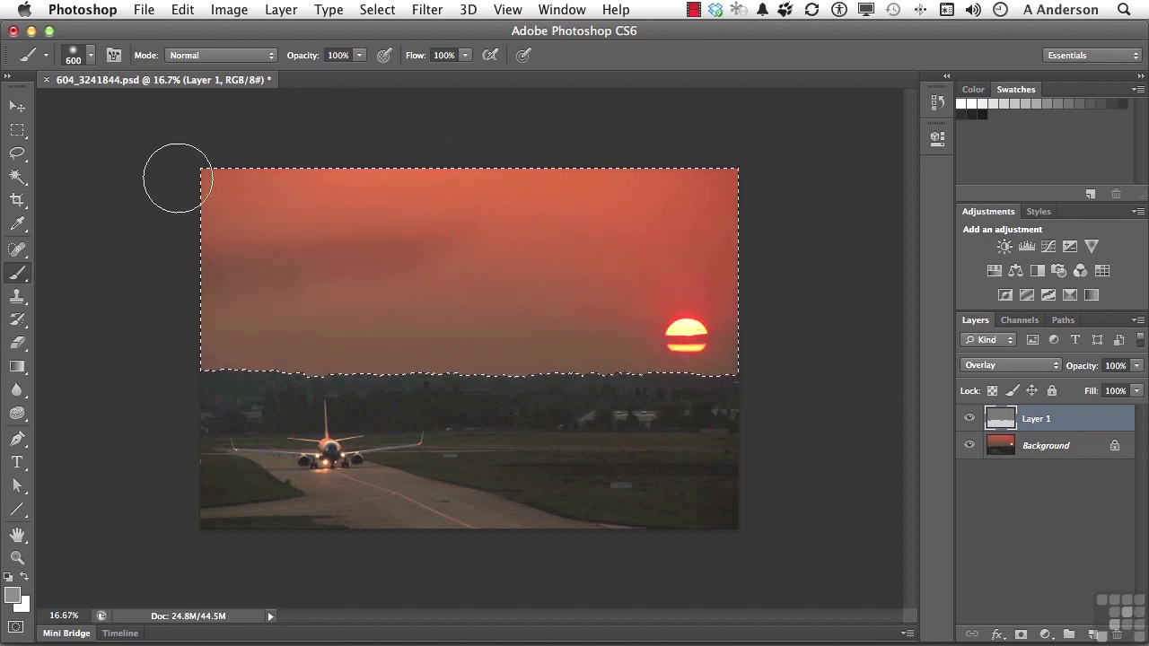
{"action": "left_click_drag", "start_coordinate": [448, 235], "coordinate": [671, 261]}
{"action": "mouse_move", "coordinate": [222, 357]}
{"action": "left_mouse_down"}
{"action": "mouse_move", "coordinate": [384, 376]}
{"action": "mouse_move", "coordinate": [698, 370]}
{"action": "mouse_move", "coordinate": [671, 359]}
{"action": "mouse_move", "coordinate": [676, 338]}
{"action": "left_mouse_up"}
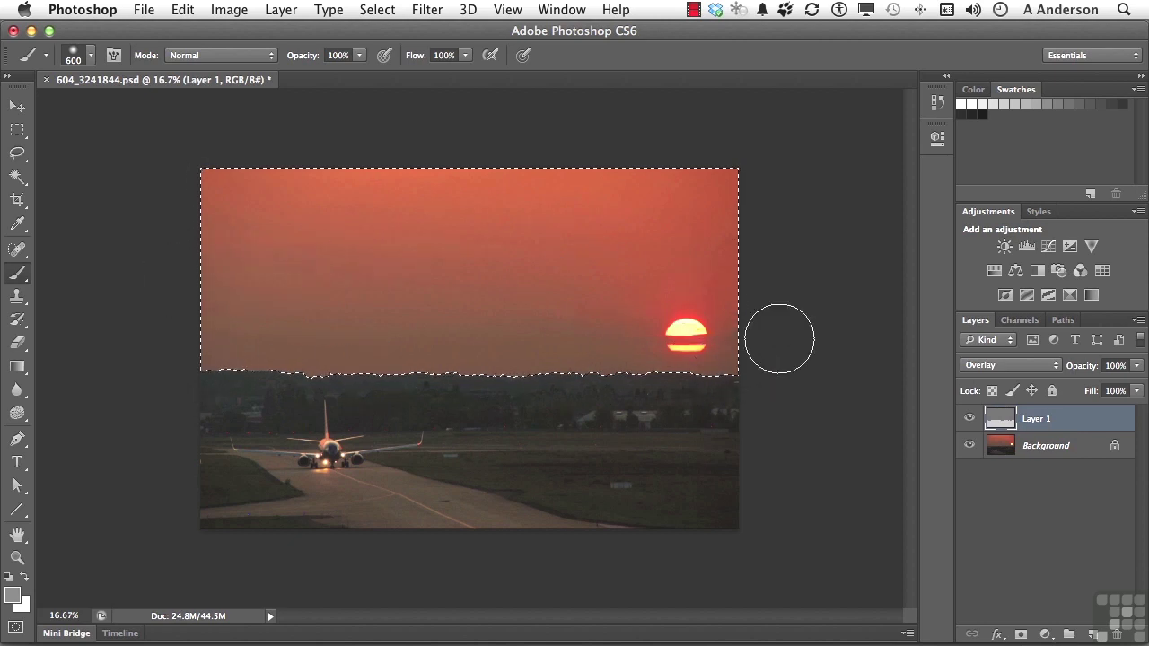
{"action": "mouse_move", "coordinate": [196, 311]}
{"action": "left_mouse_down"}
{"action": "mouse_move", "coordinate": [203, 349]}
{"action": "mouse_move", "coordinate": [220, 367]}
{"action": "mouse_move", "coordinate": [694, 360]}
{"action": "mouse_move", "coordinate": [803, 343]}
{"action": "left_mouse_up"}
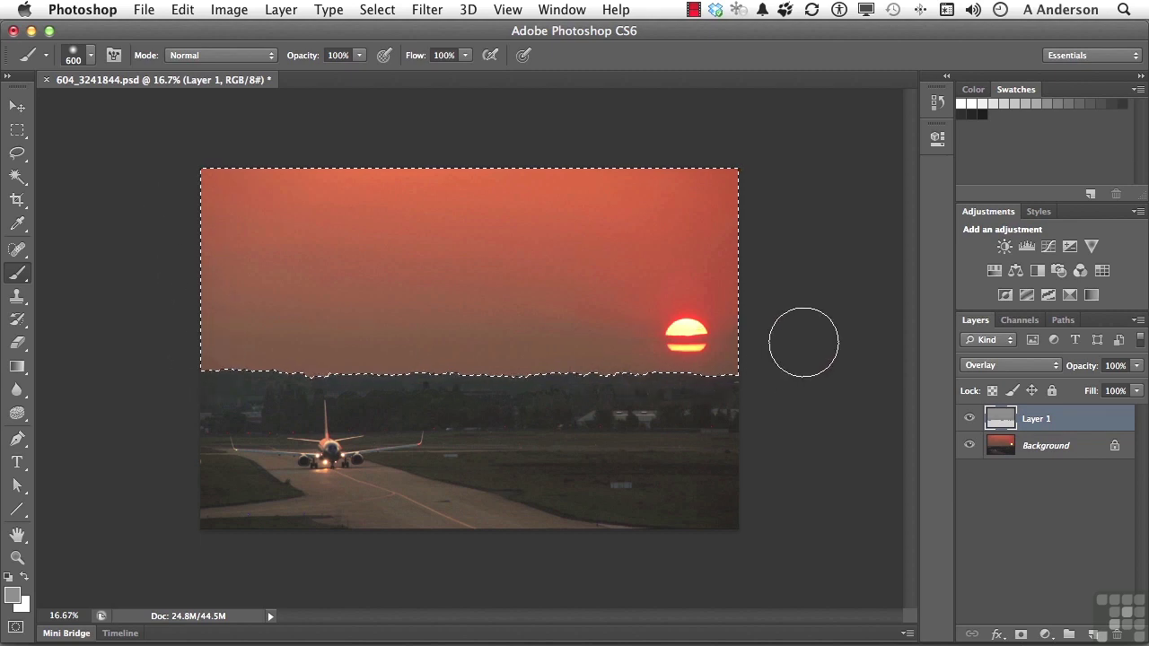
Step: Deselect the sky and compare the image with and without Layer 1, leaving the layer visible
{"action": "left_click", "coordinate": [969, 419]}
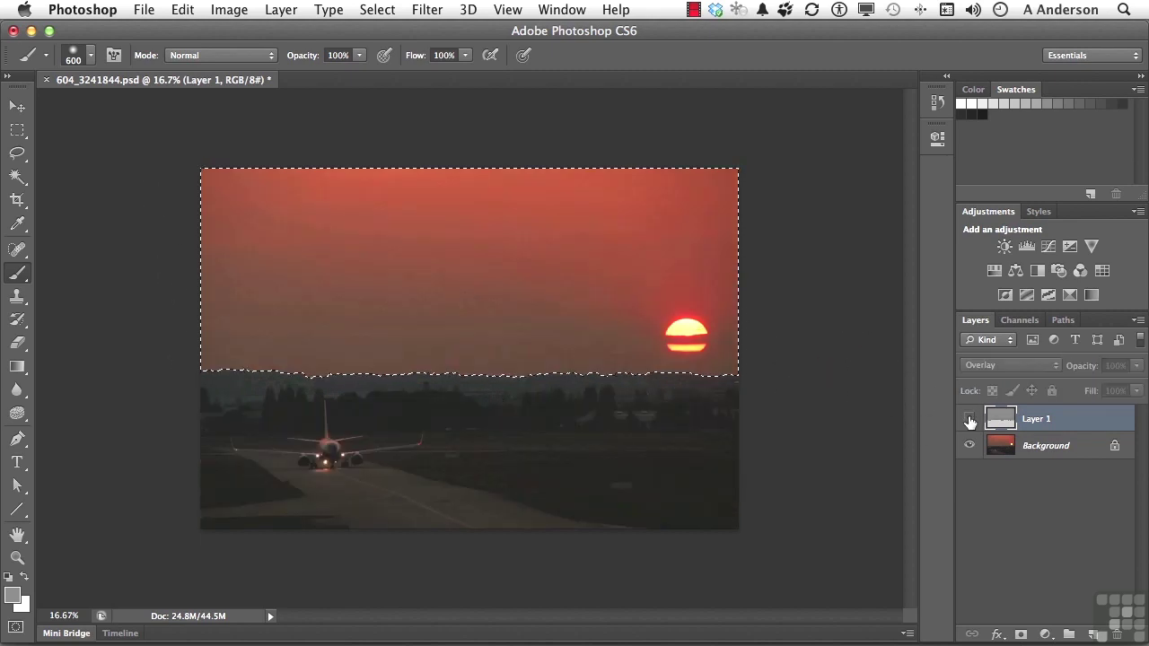
{"action": "key", "text": "super+d"}
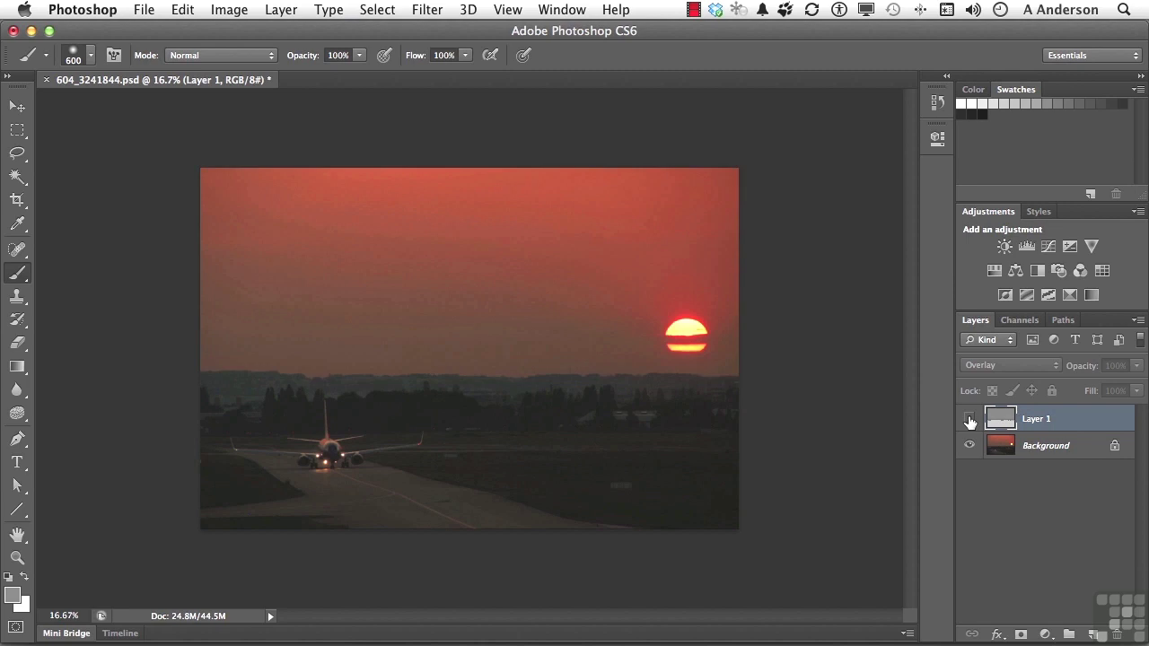
{"action": "left_click", "coordinate": [970, 419]}
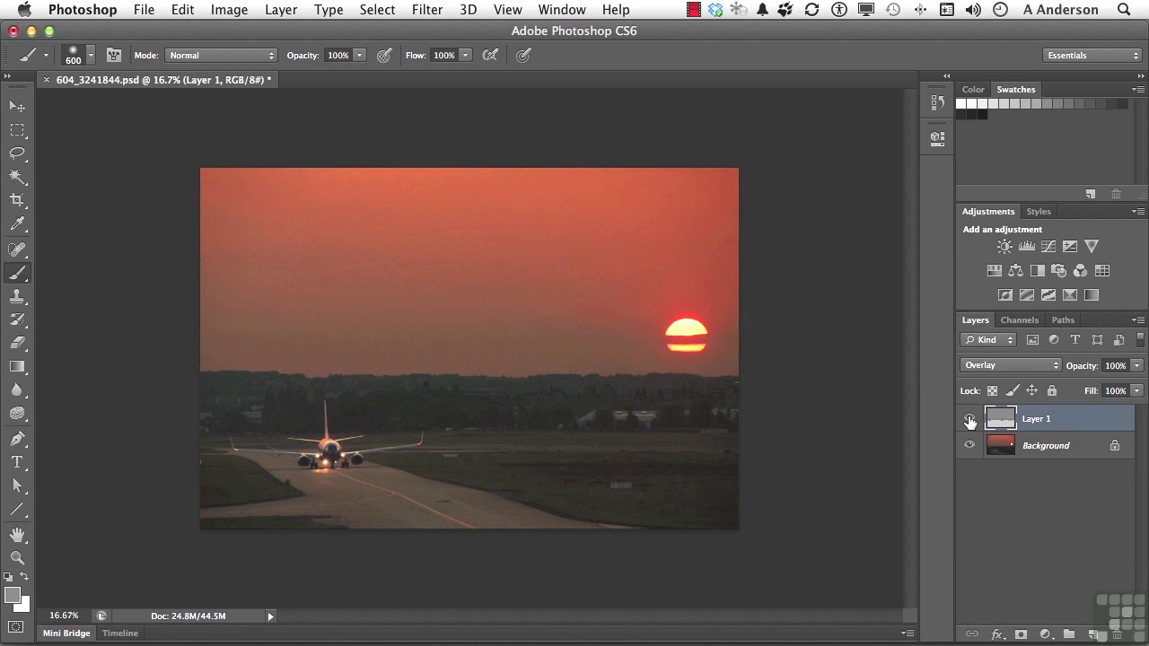
{"action": "left_click", "coordinate": [969, 419]}
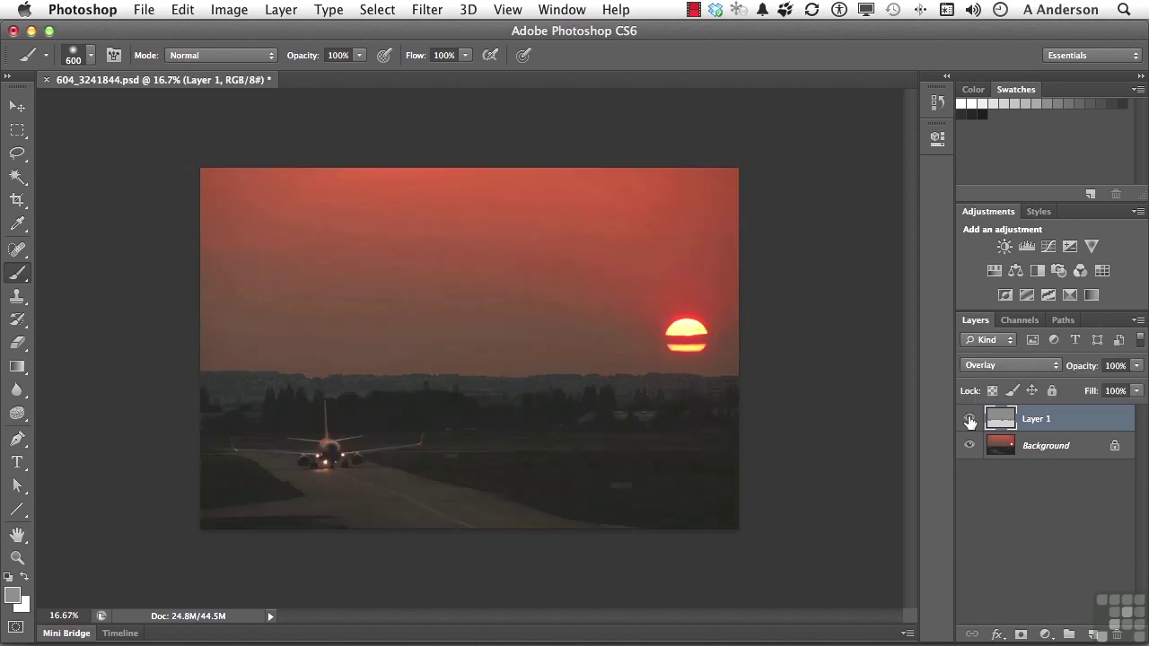
{"action": "left_click", "coordinate": [970, 419]}
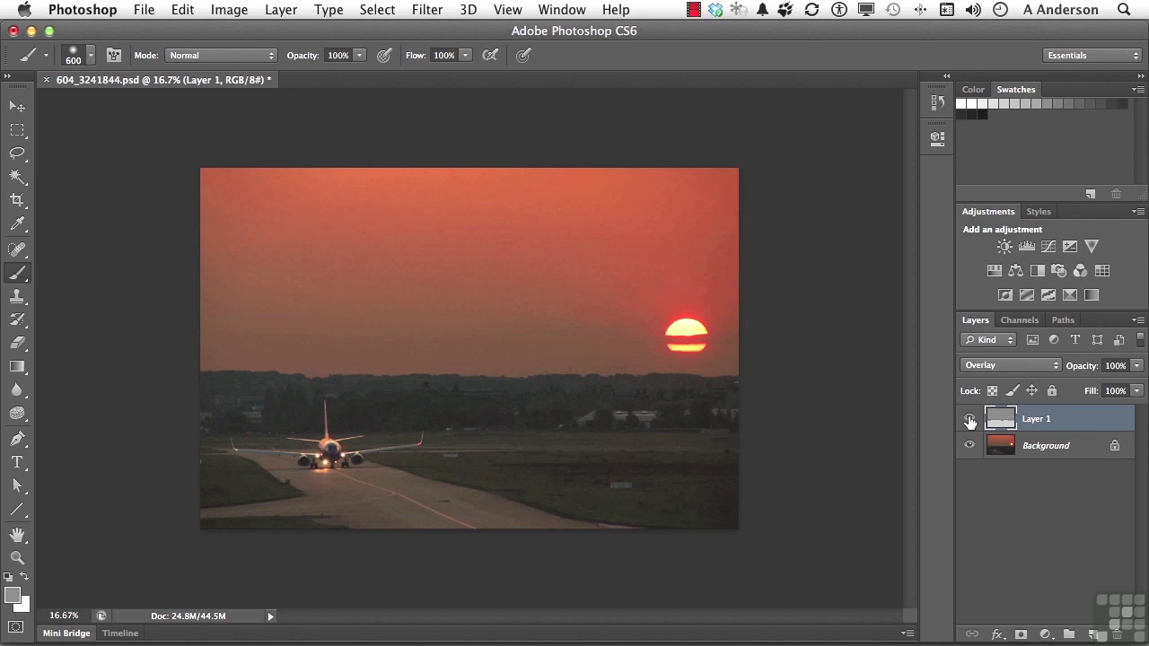